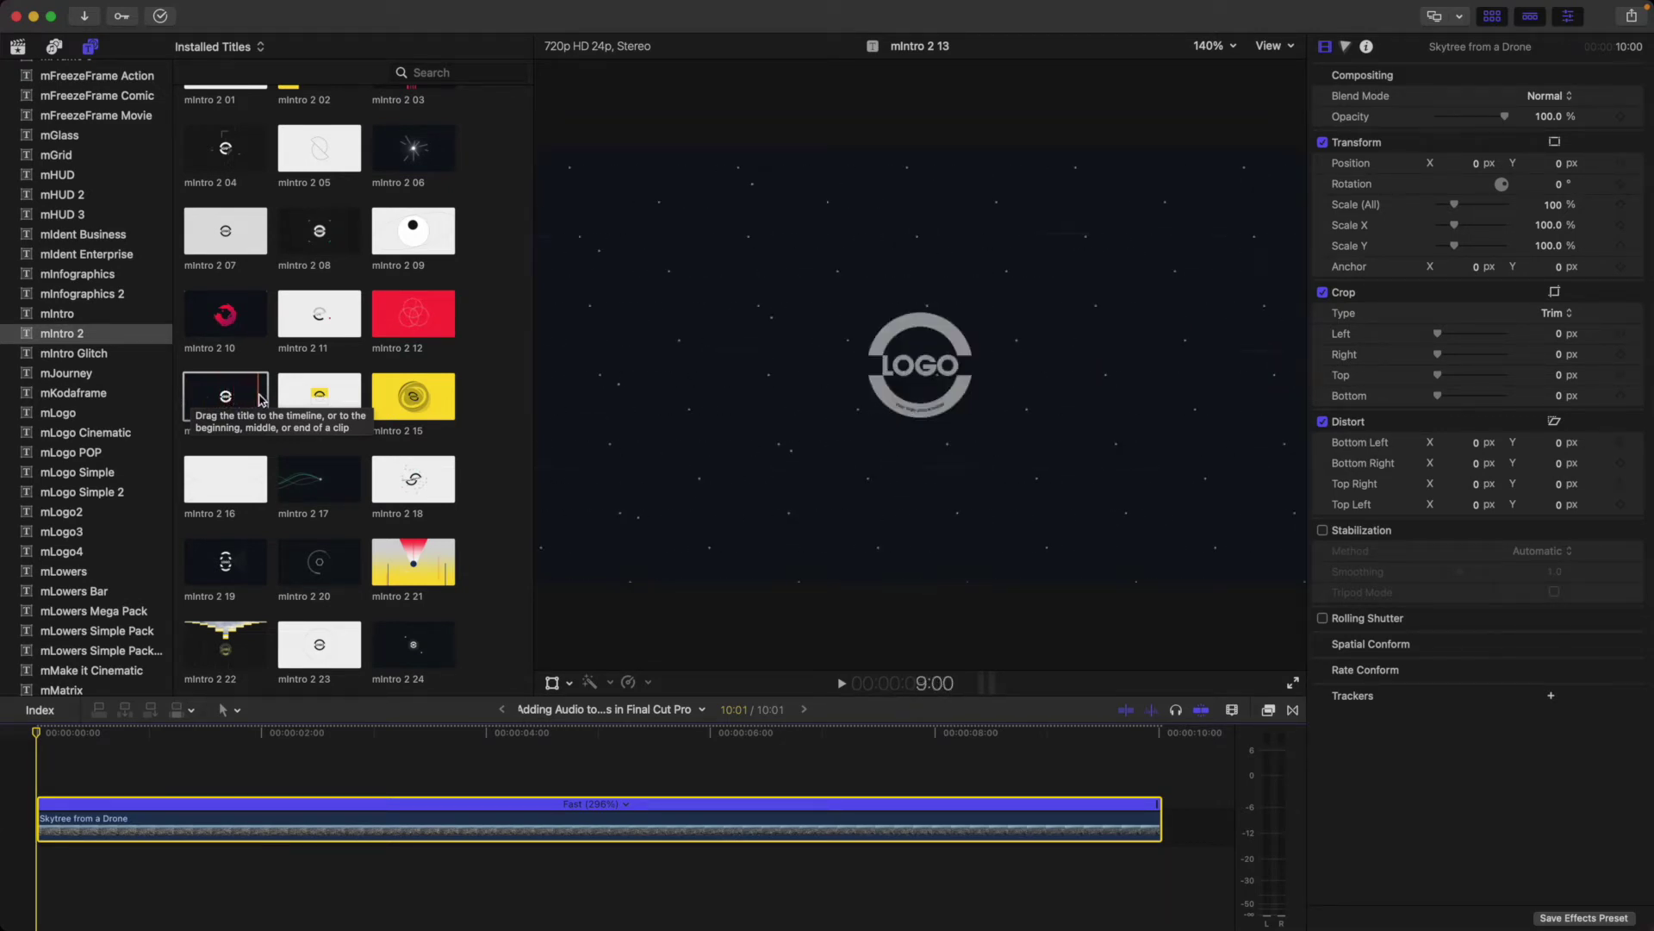
Place the mIntro 2 13 title above the drone clip and add a marker at 1:26.
{"action": "left_click_drag", "start_coordinate": [215, 401], "coordinate": [45, 765]}
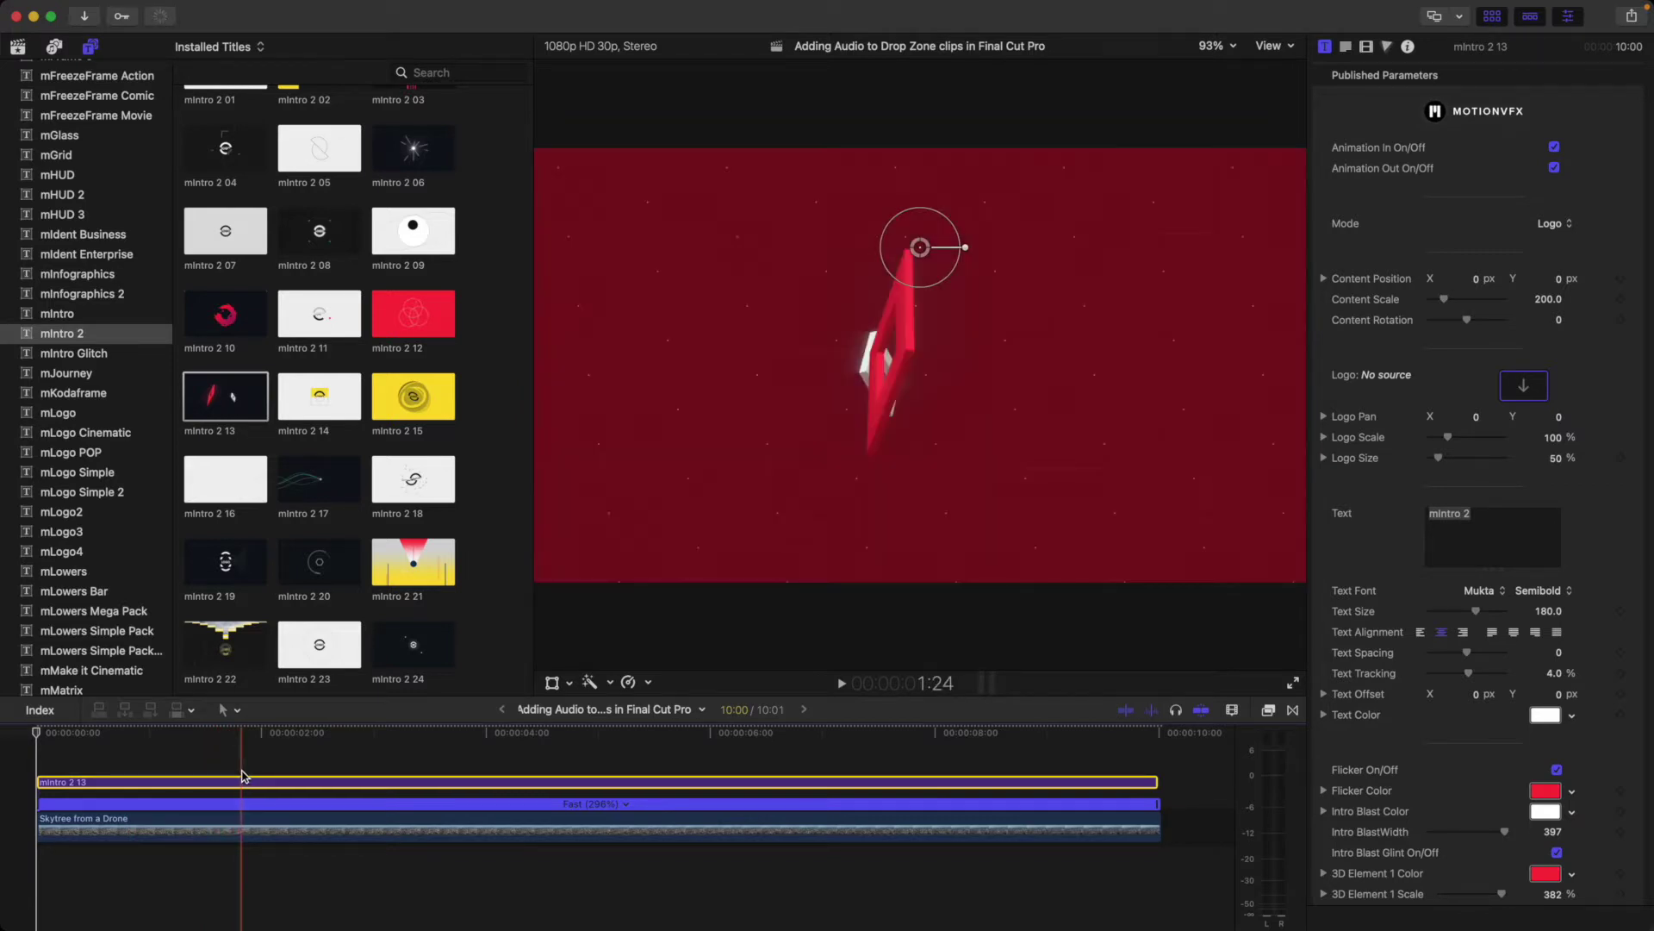
{"action": "left_click", "coordinate": [241, 775]}
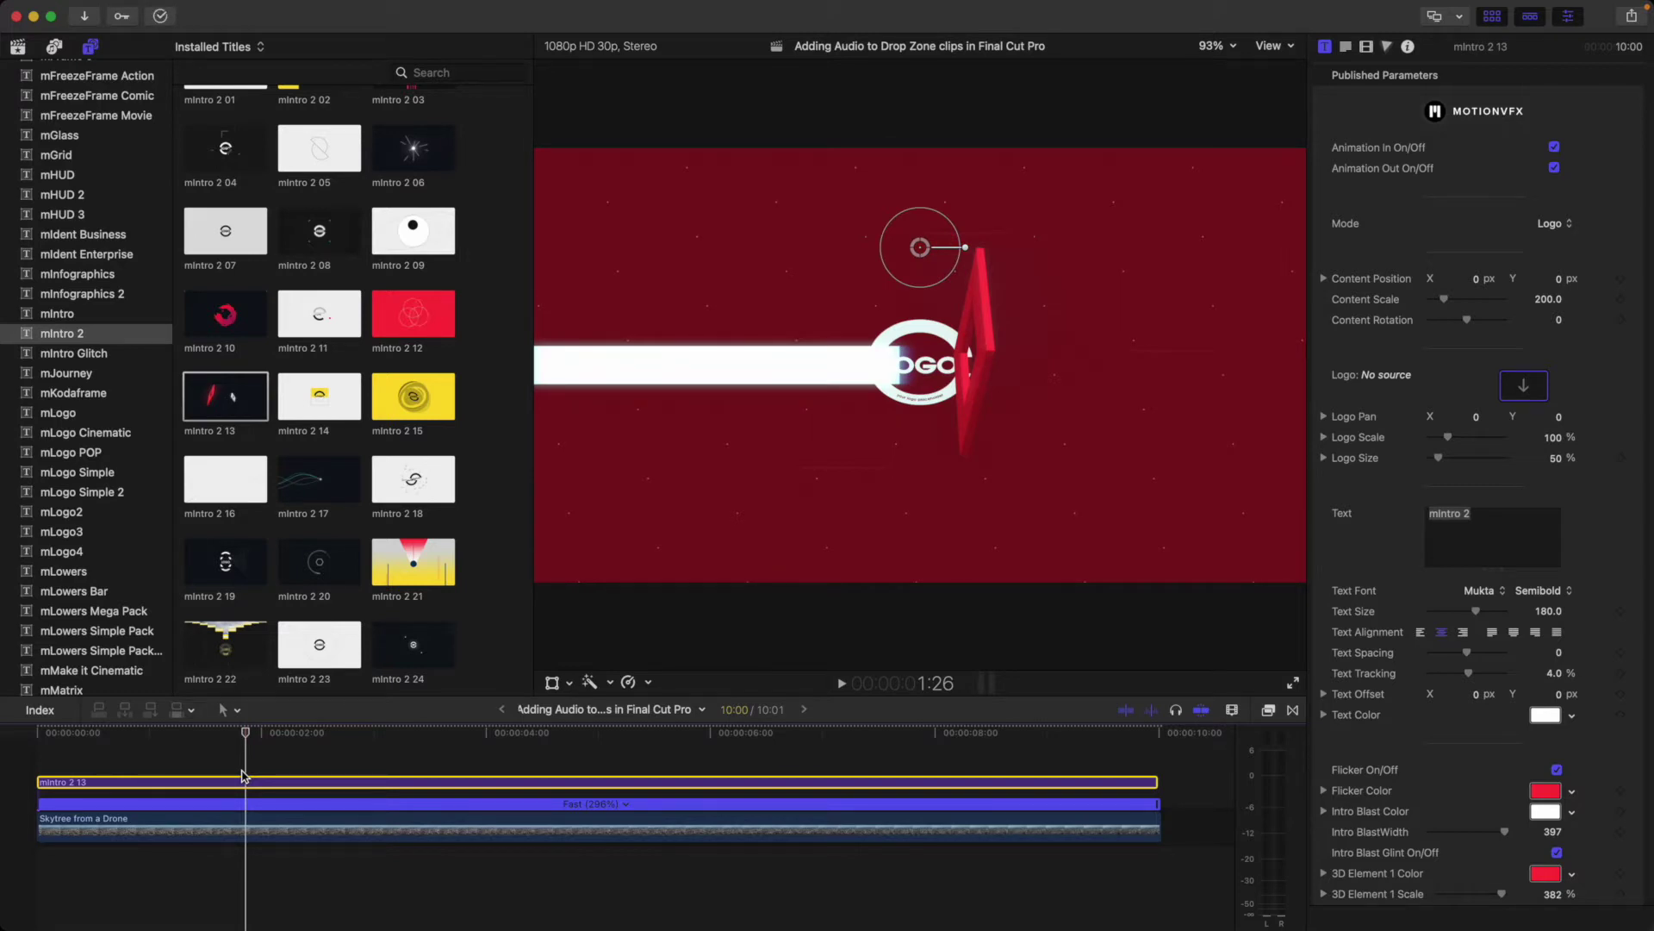
{"action": "key", "text": "m"}
Add Drop Zone with Audio 2 video above the title and its audio below the drone clip.
{"action": "left_click", "coordinate": [18, 49]}
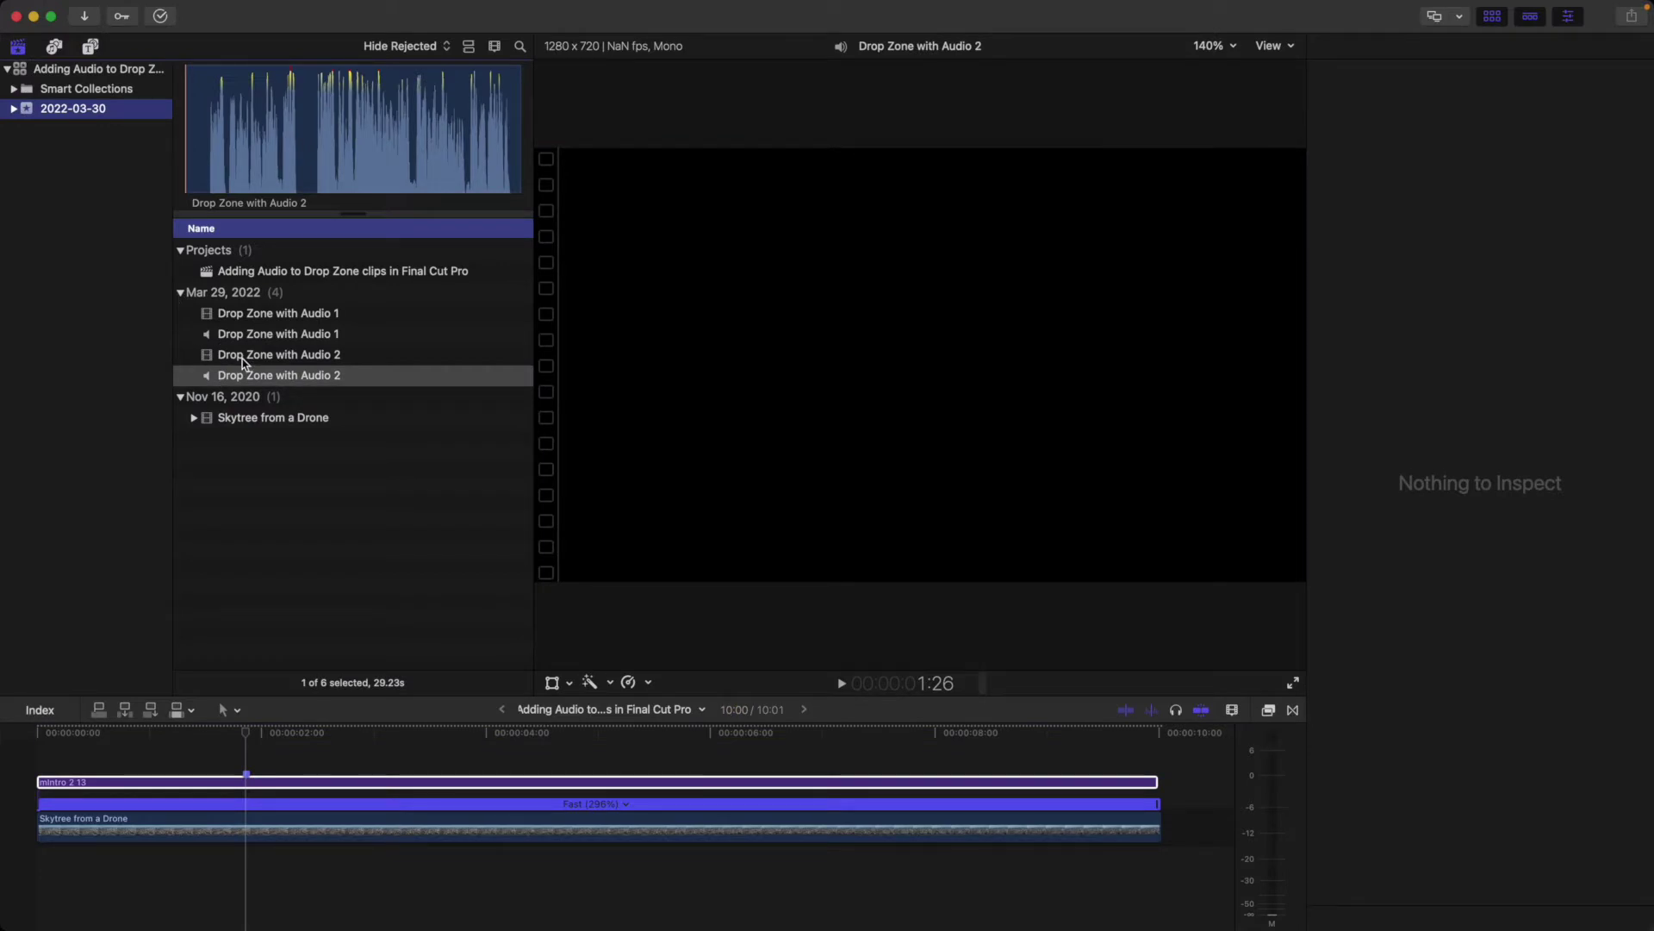
{"action": "left_click_drag", "start_coordinate": [241, 358], "coordinate": [44, 747]}
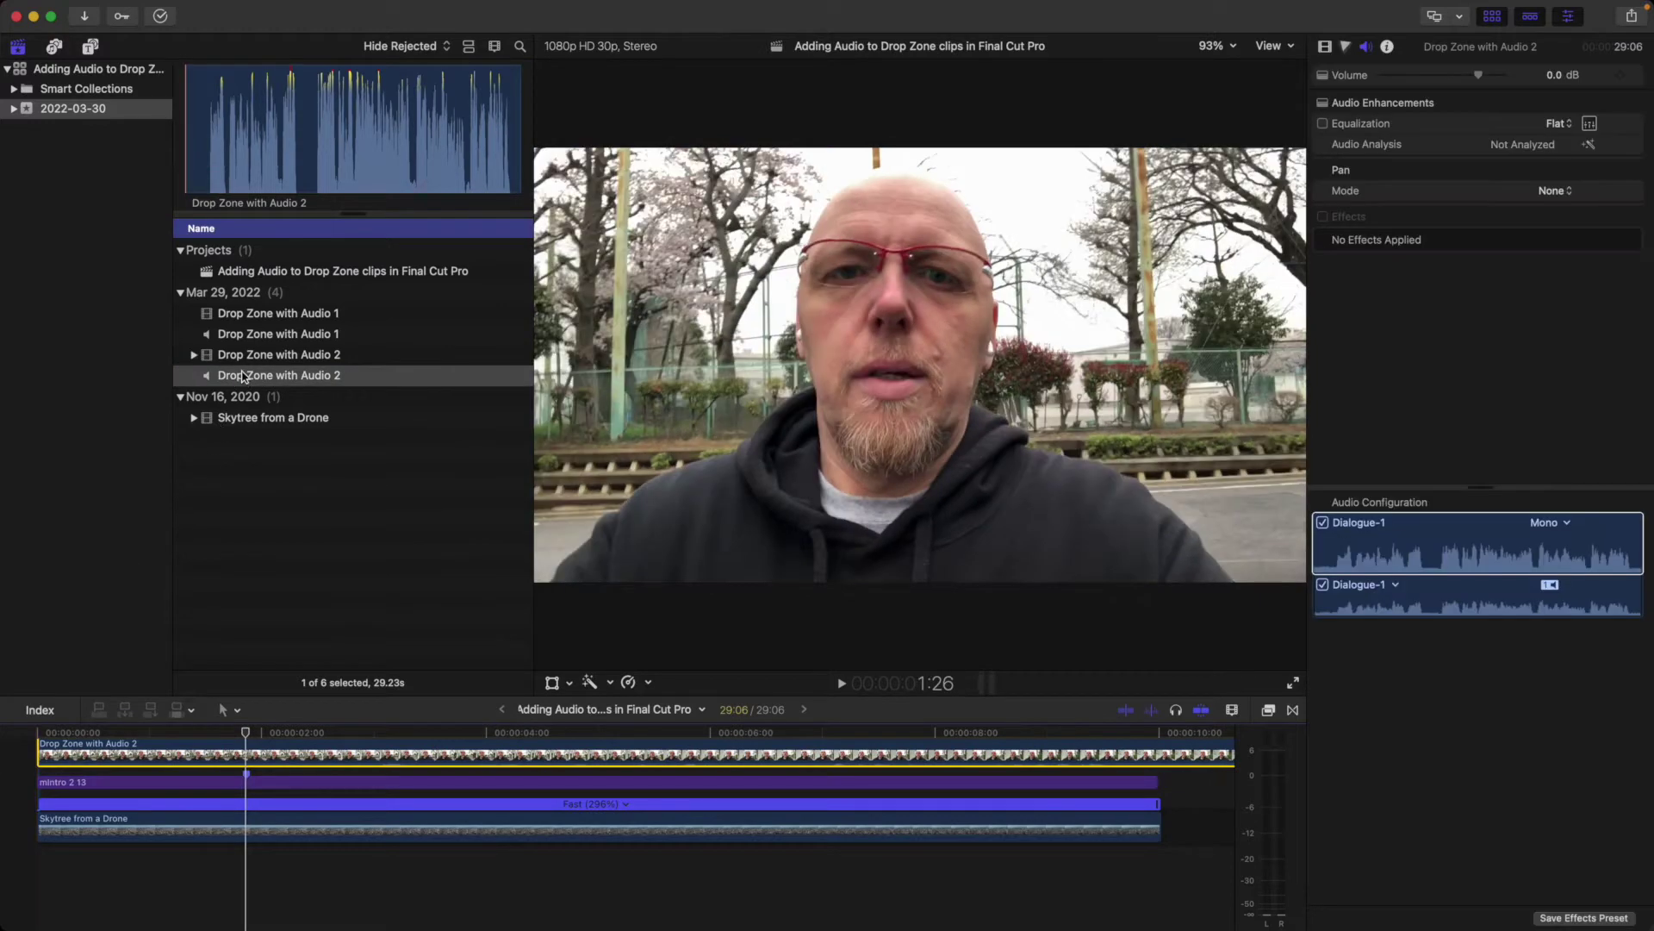
{"action": "left_click_drag", "start_coordinate": [243, 376], "coordinate": [42, 773]}
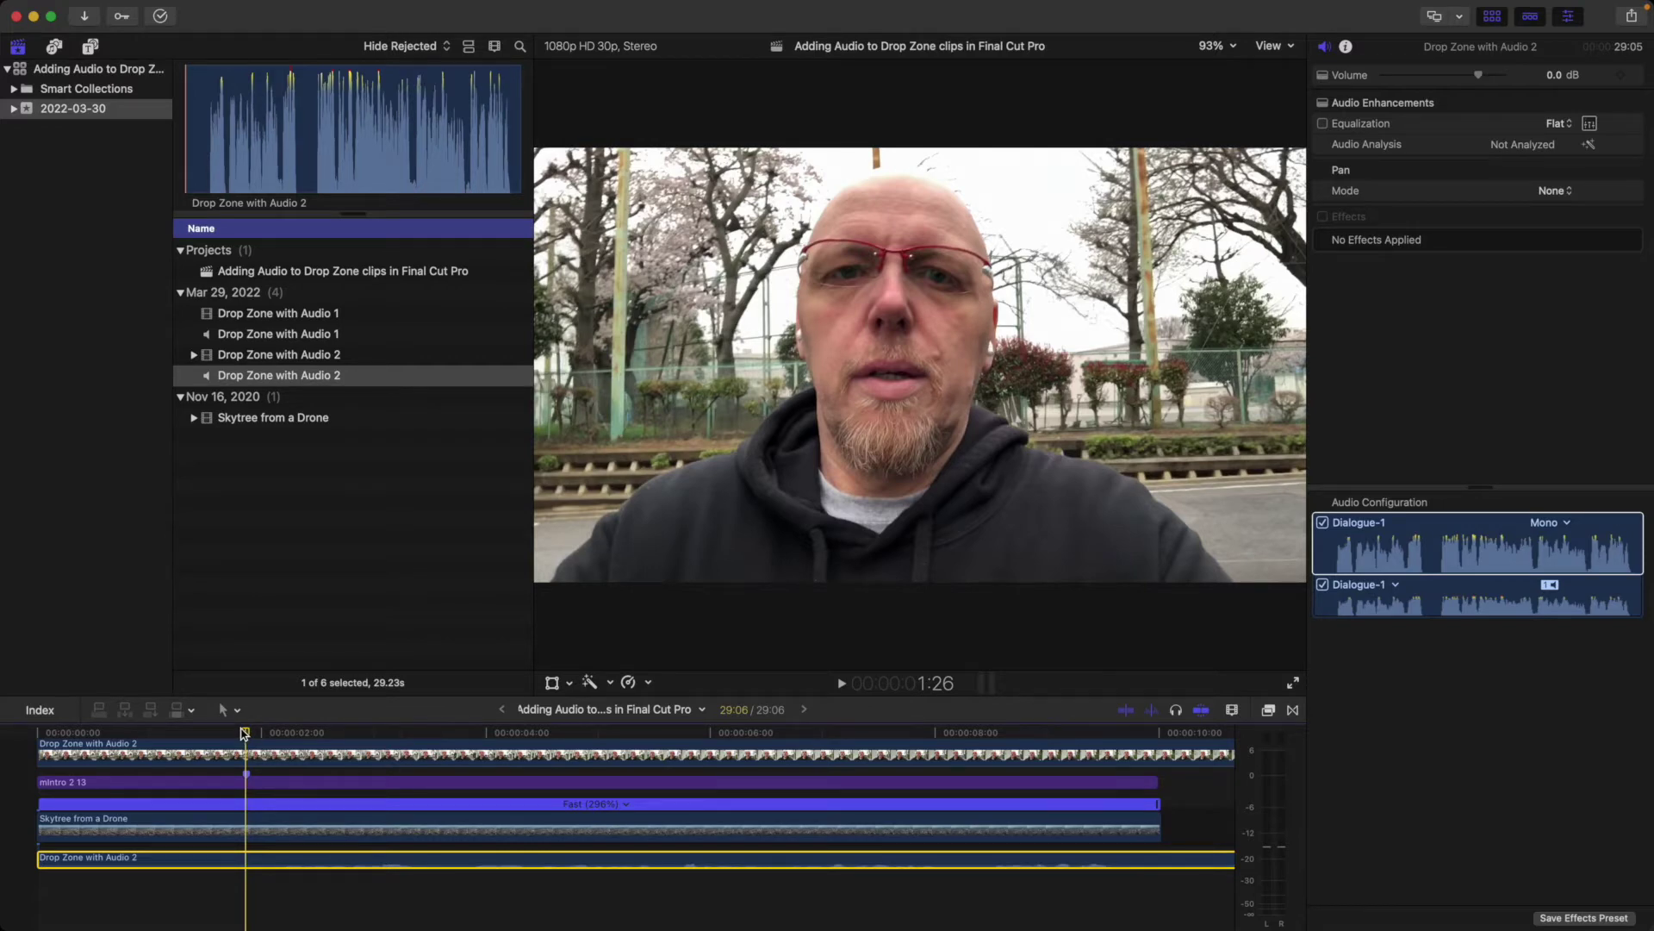
Preview the new footage by playing back from the 1:26 mark.
{"action": "key", "text": "space"}
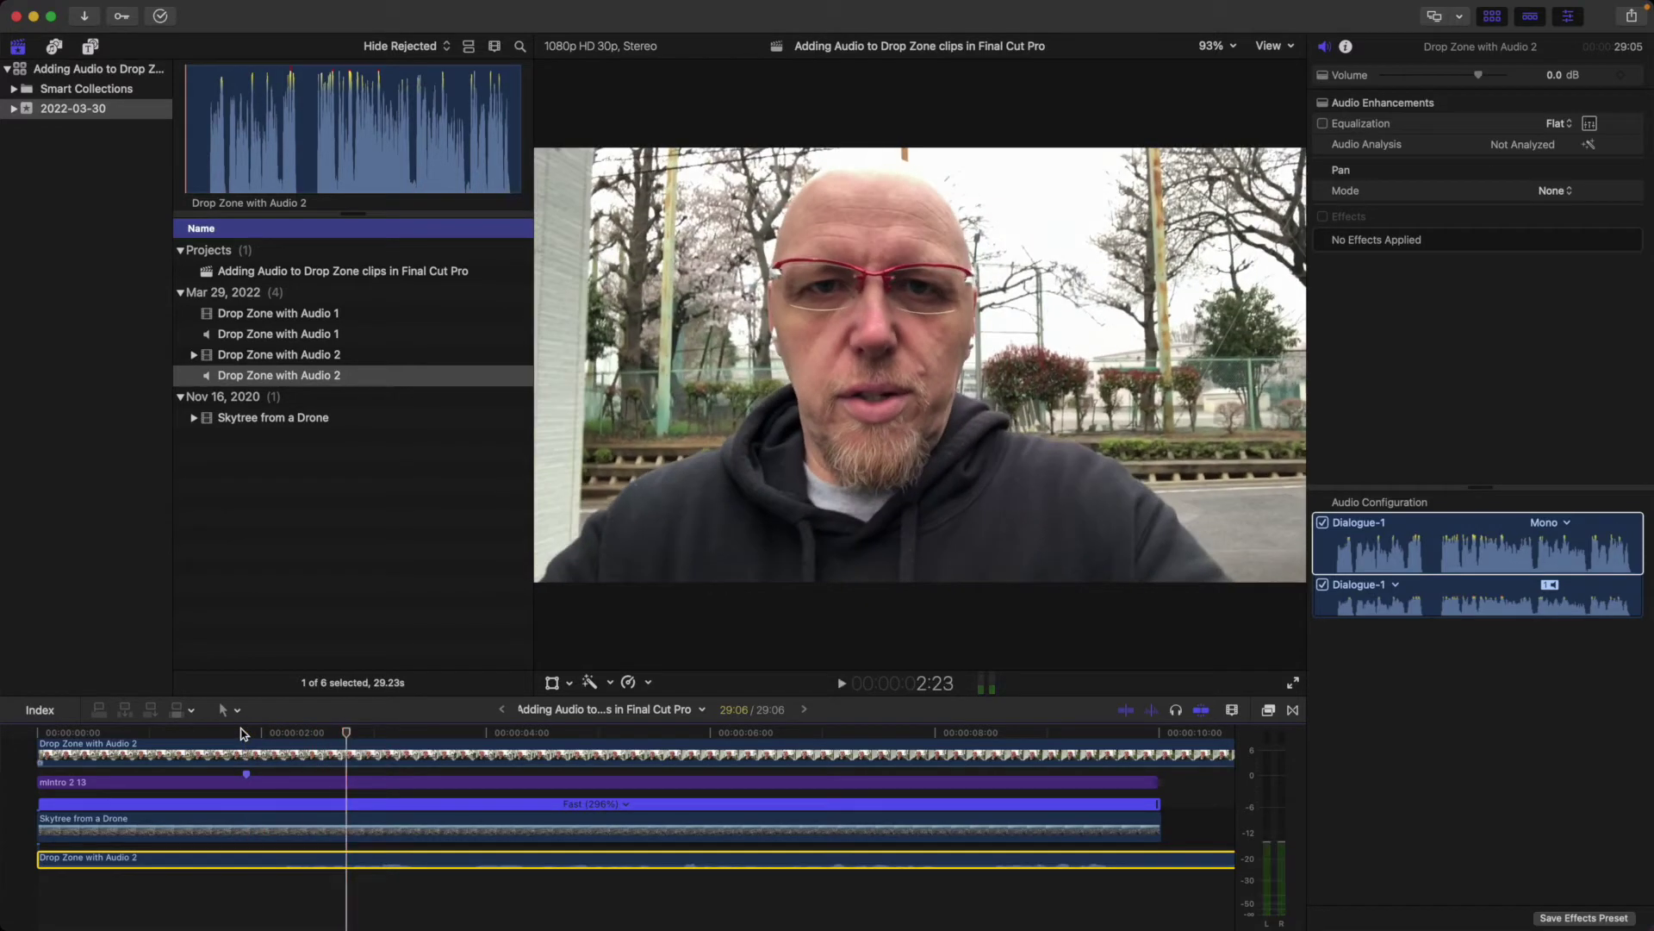
{"action": "left_click", "coordinate": [245, 733]}
{"action": "key", "text": "space"}
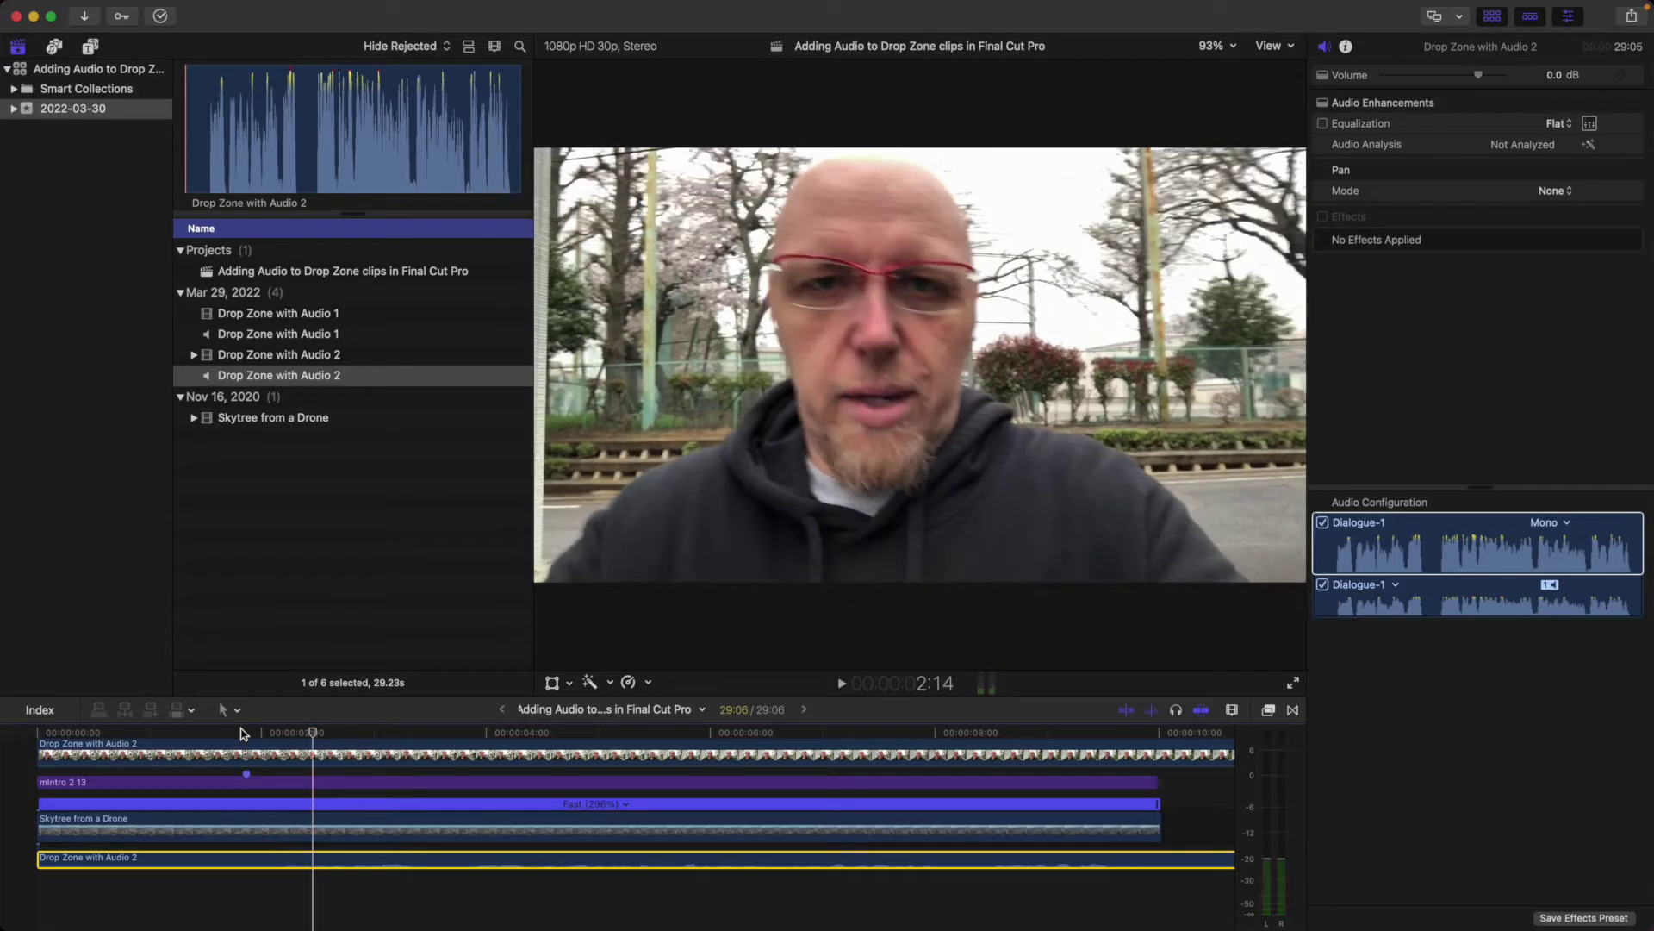
{"action": "left_click", "coordinate": [245, 733]}
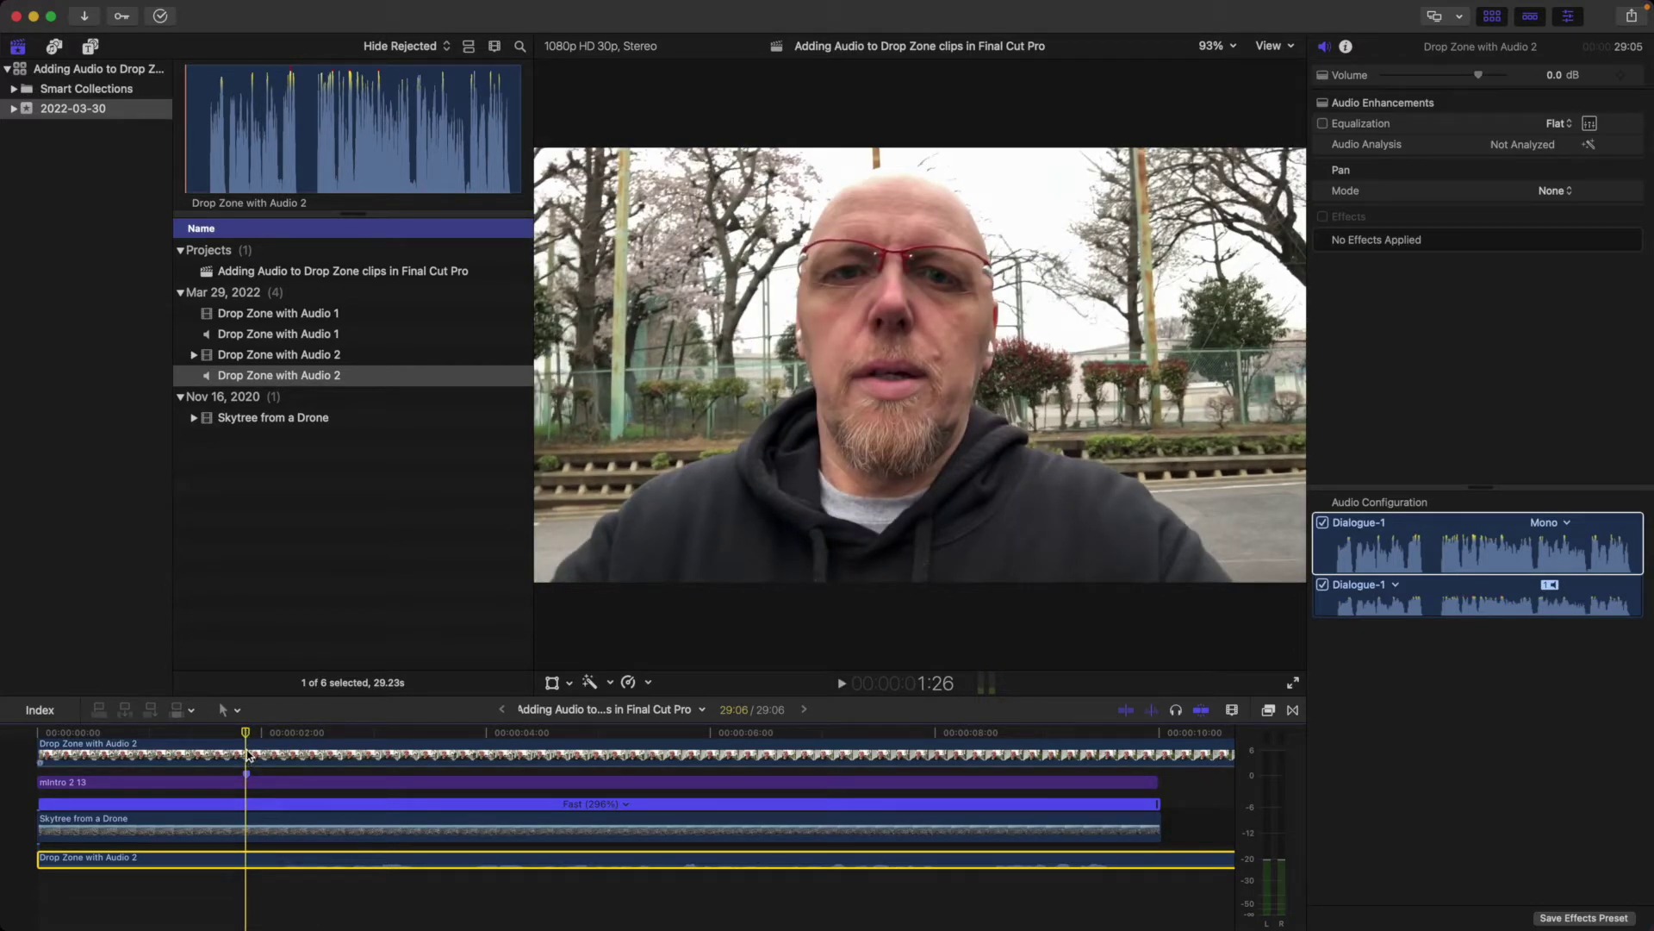
Select both Drop Zone with Audio 2 clips and bring up their context menu.
{"action": "left_click", "coordinate": [248, 755], "text": "super"}
{"action": "scroll", "coordinate": [248, 754], "scroll_direction": "up", "scroll_amount": 2}
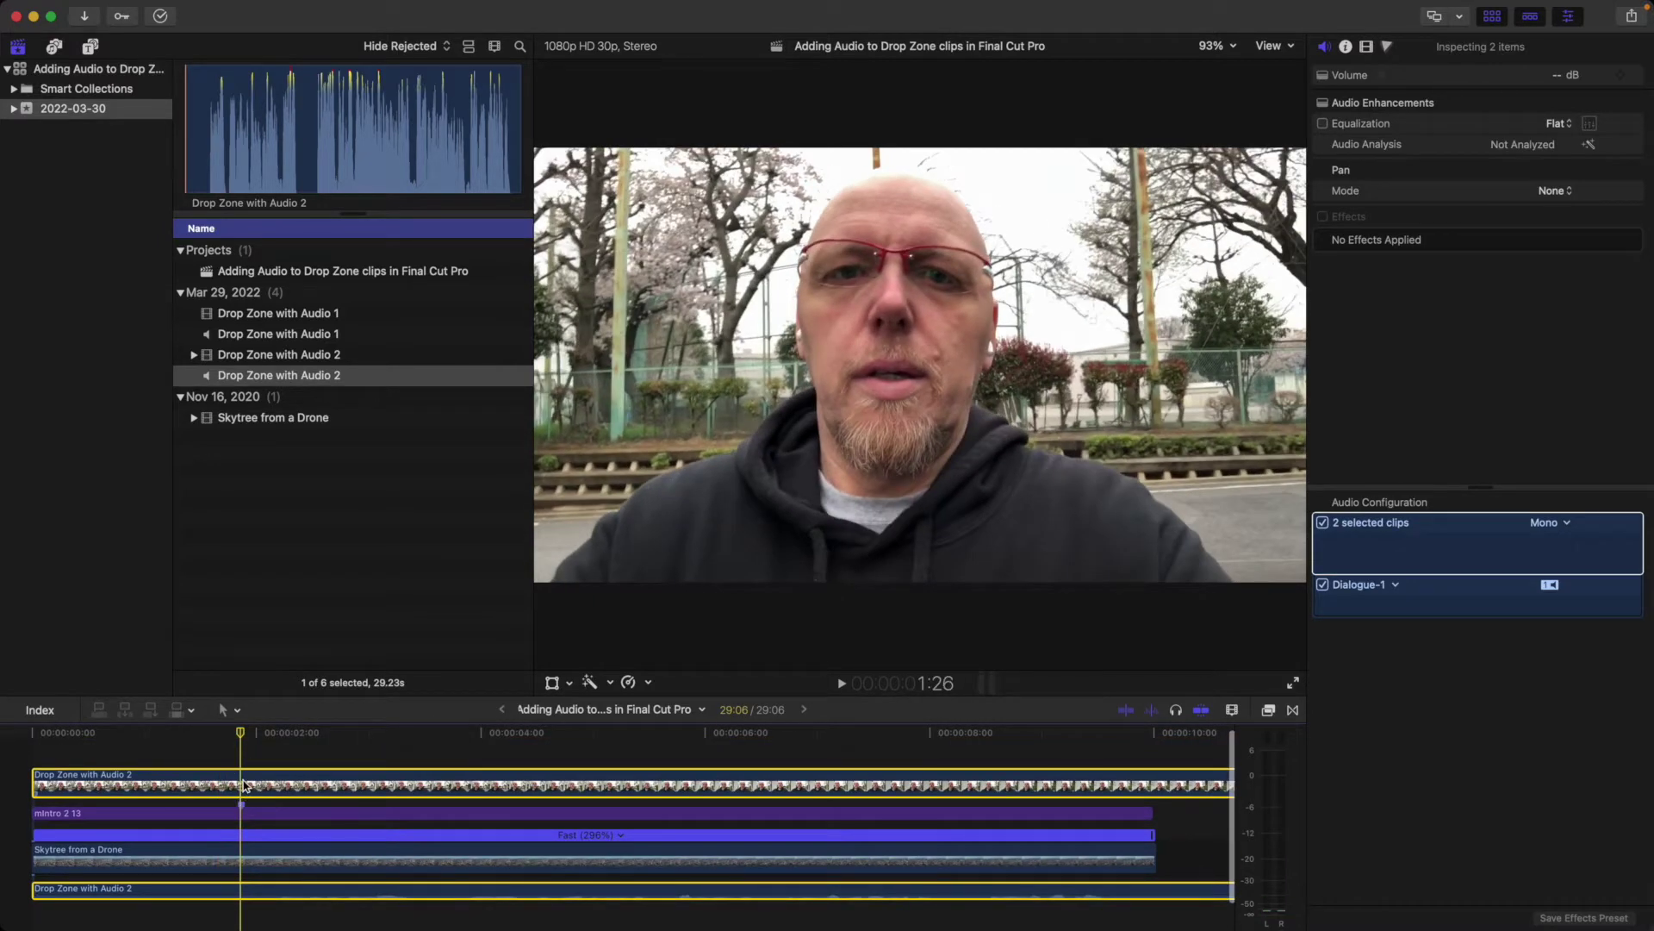
{"action": "key", "text": "s"}
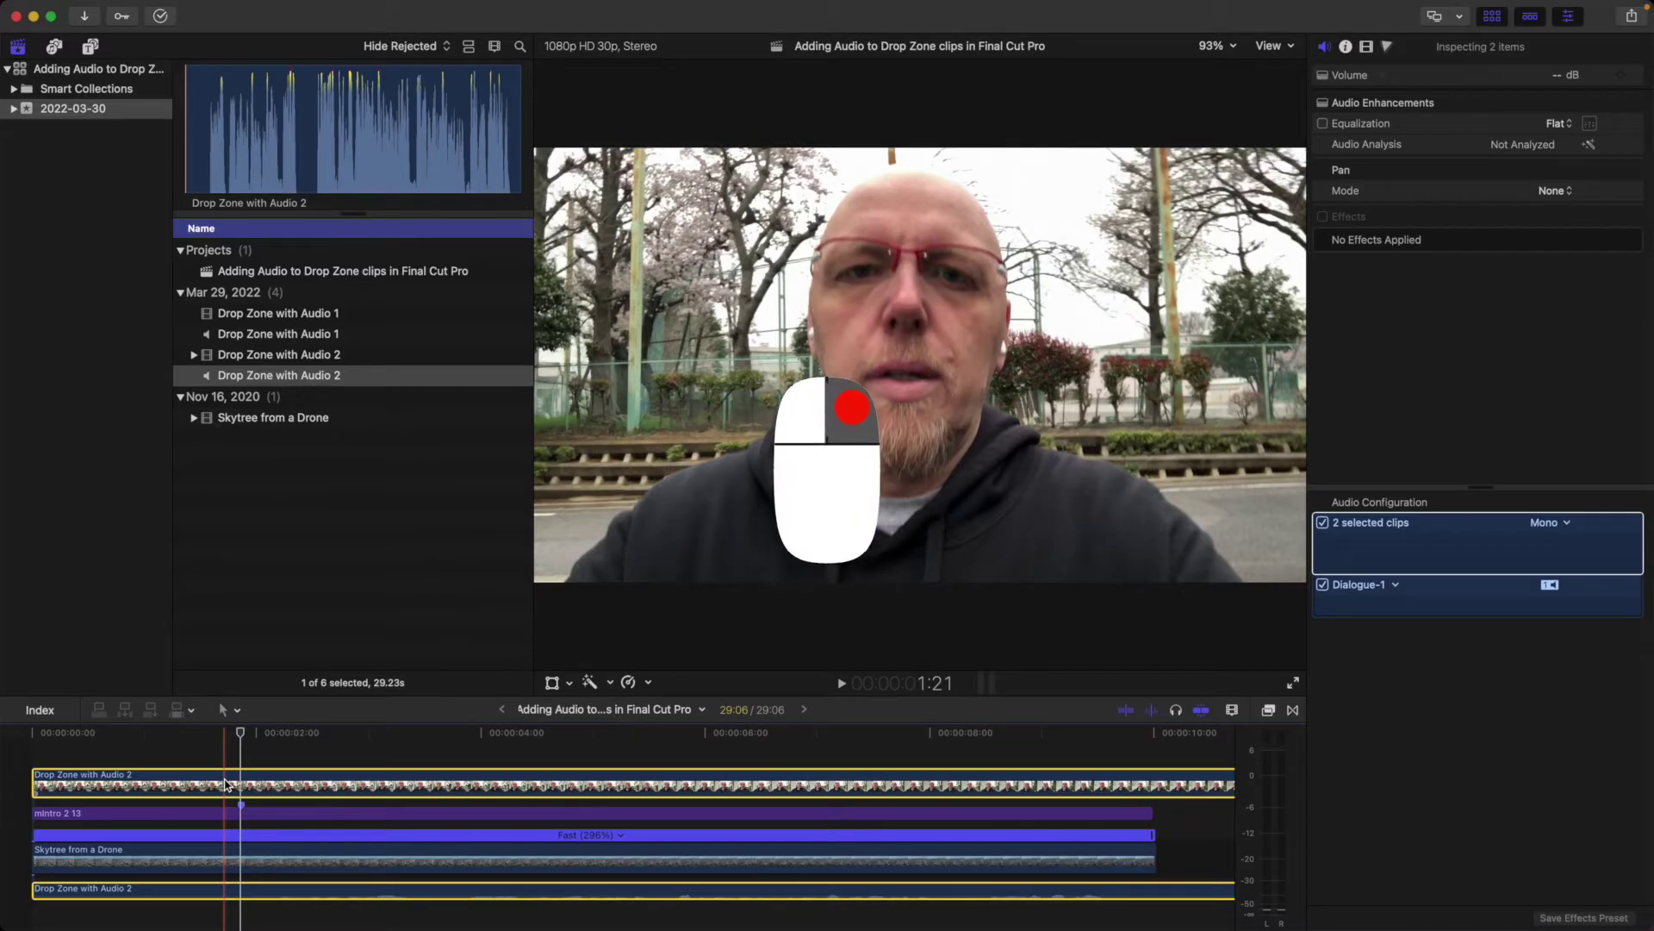
{"action": "right_click", "coordinate": [226, 784]}
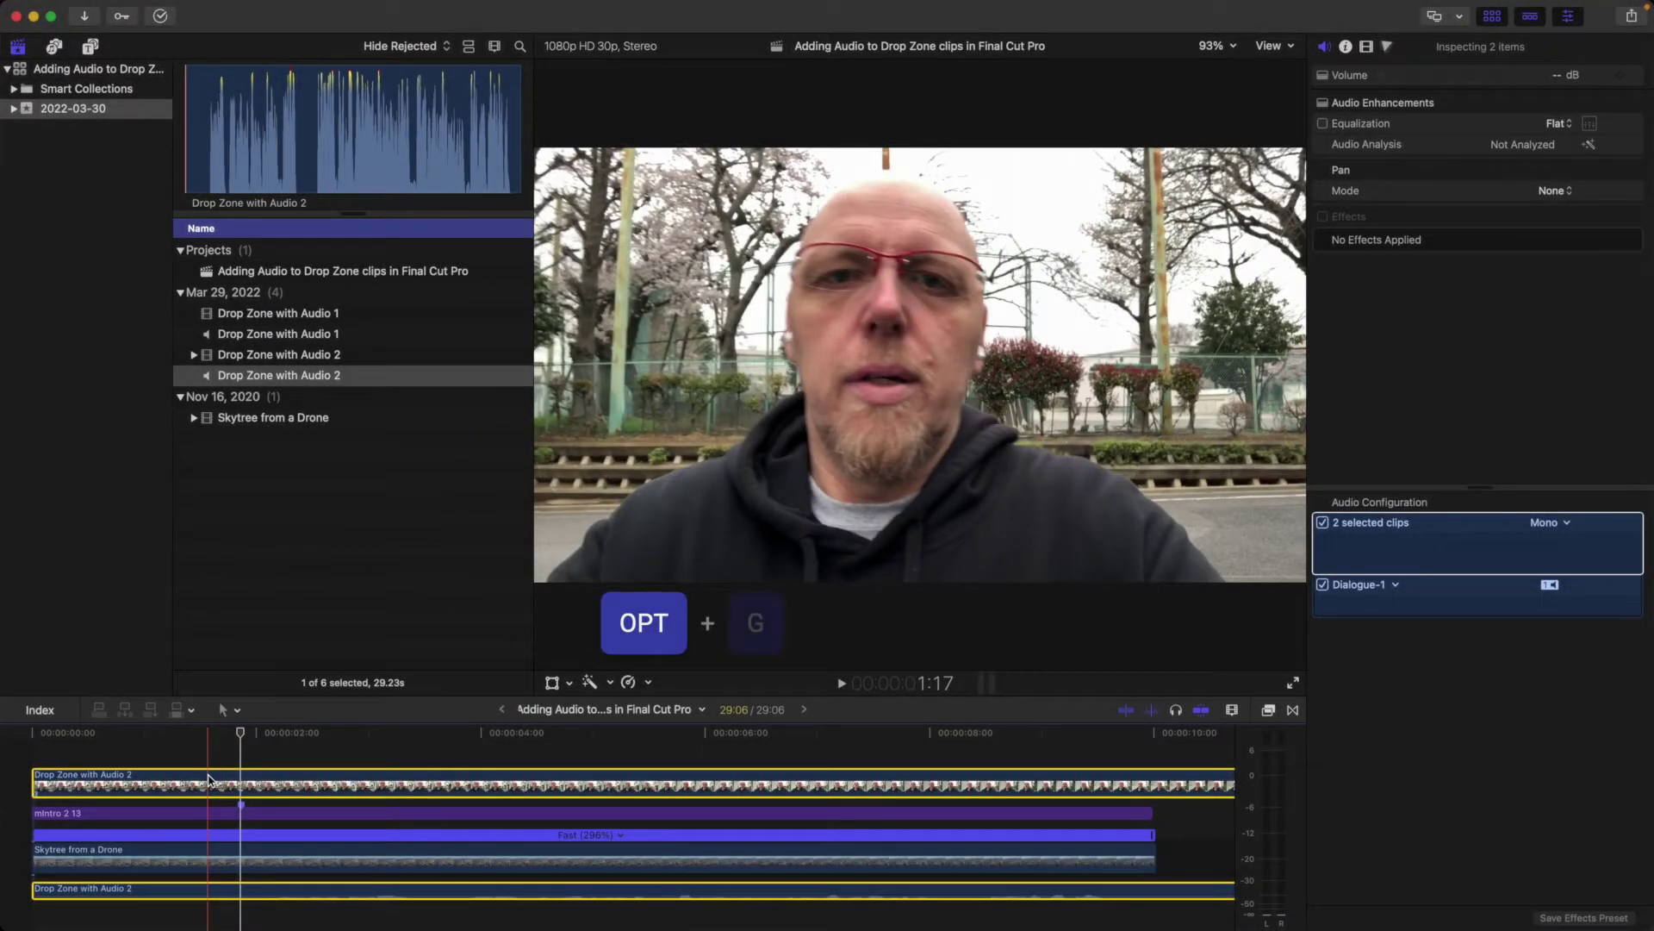
Make a new compound clip from the two selected clips, named 'DZ 2'.
{"action": "key", "text": "alt+g"}
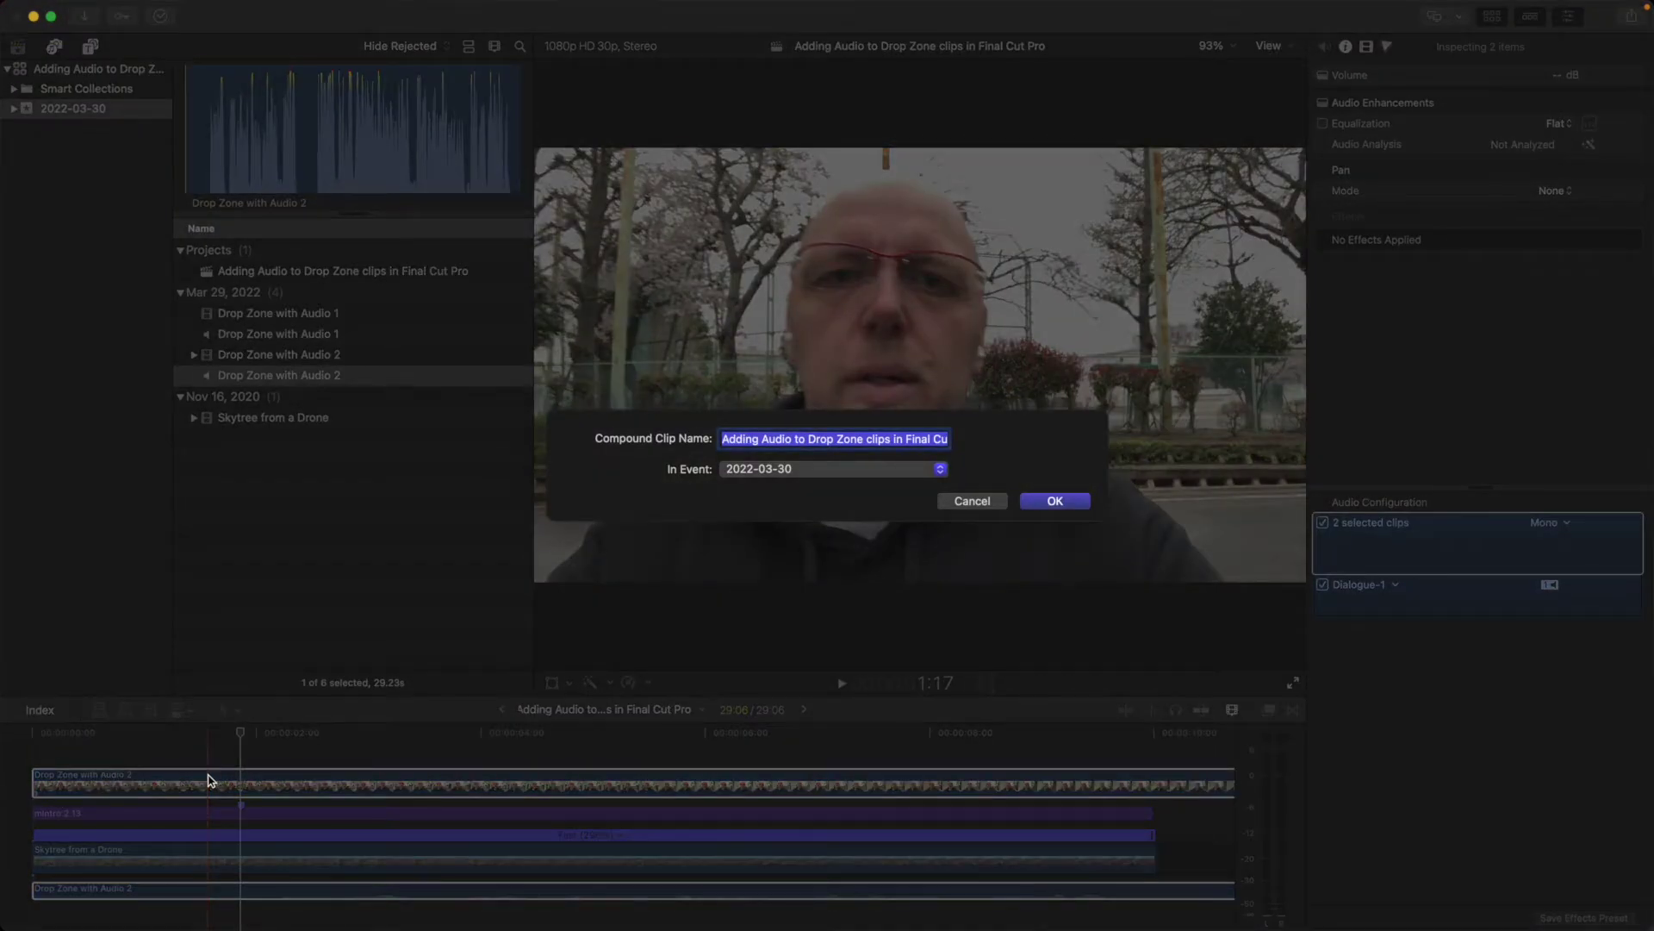
{"action": "type", "text": "DZ 2"}
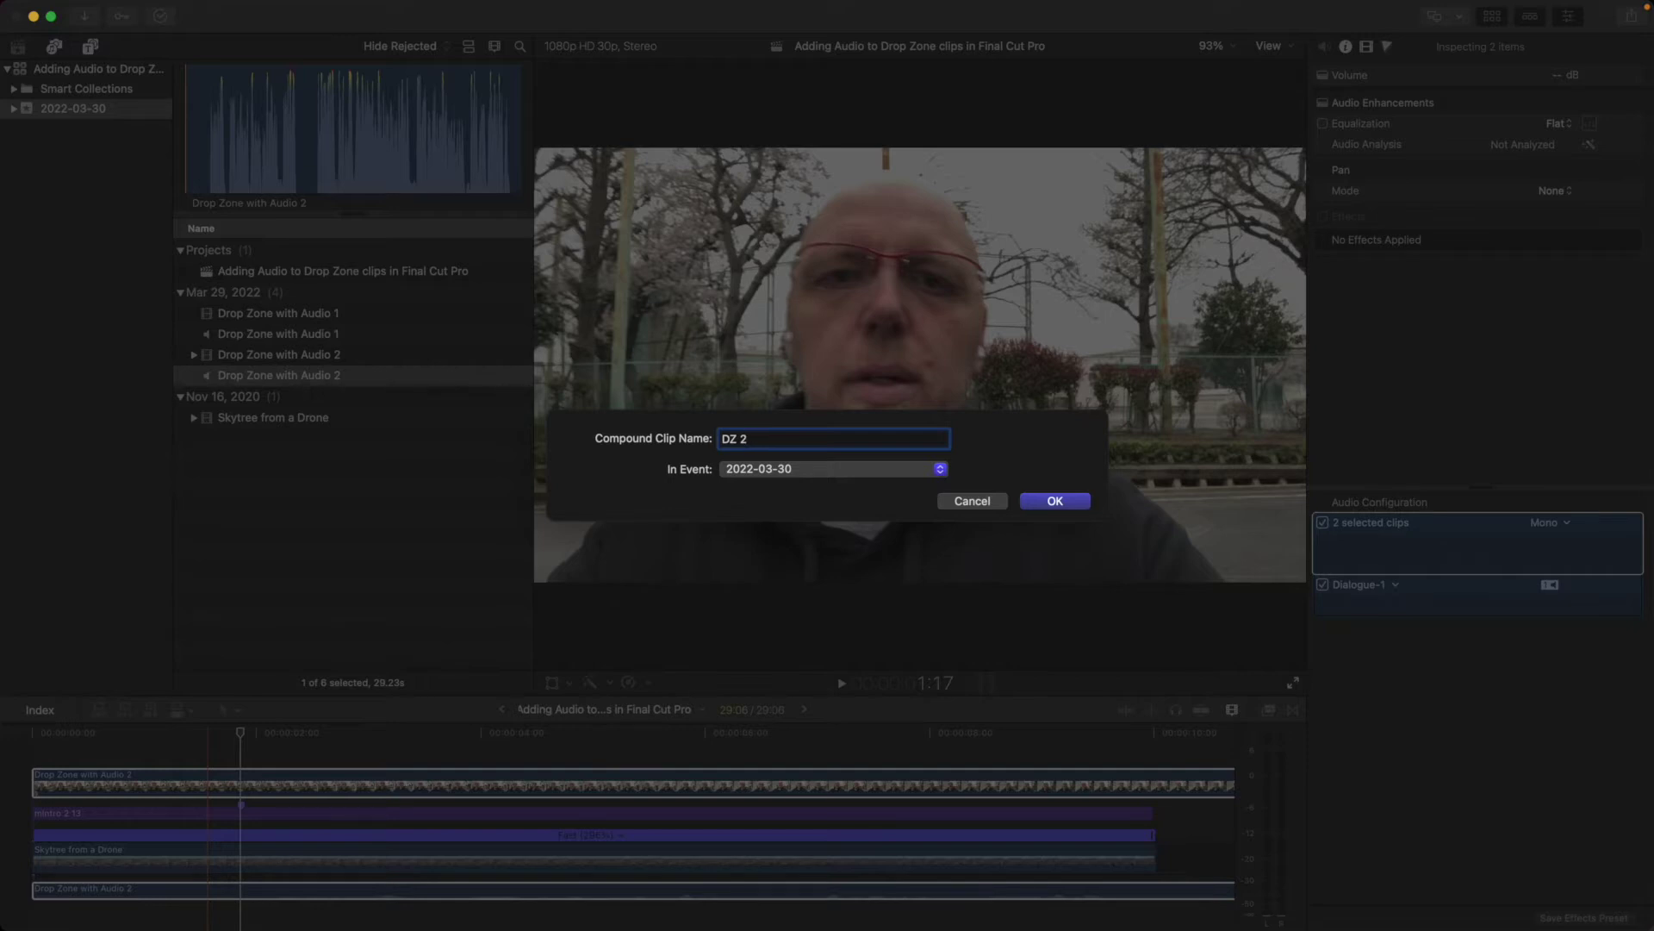
{"action": "key", "text": "Return"}
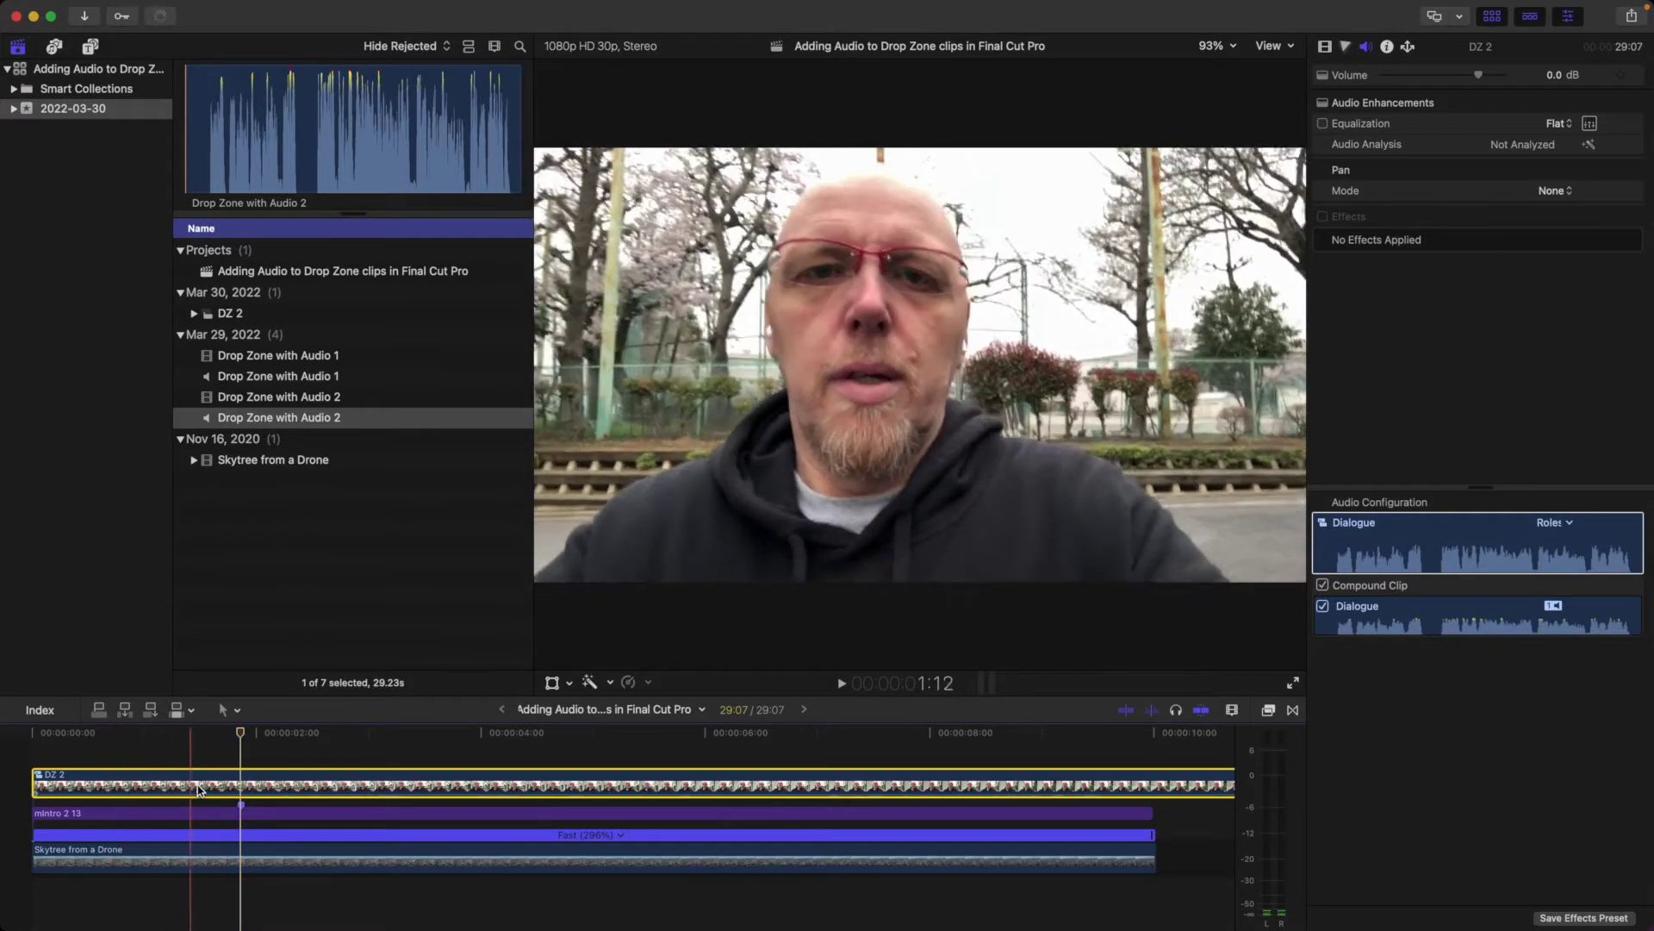
Inside DZ 2, apply mFilmLook to the Drop Zone video and show its presets gallery.
{"action": "double_click", "coordinate": [243, 784]}
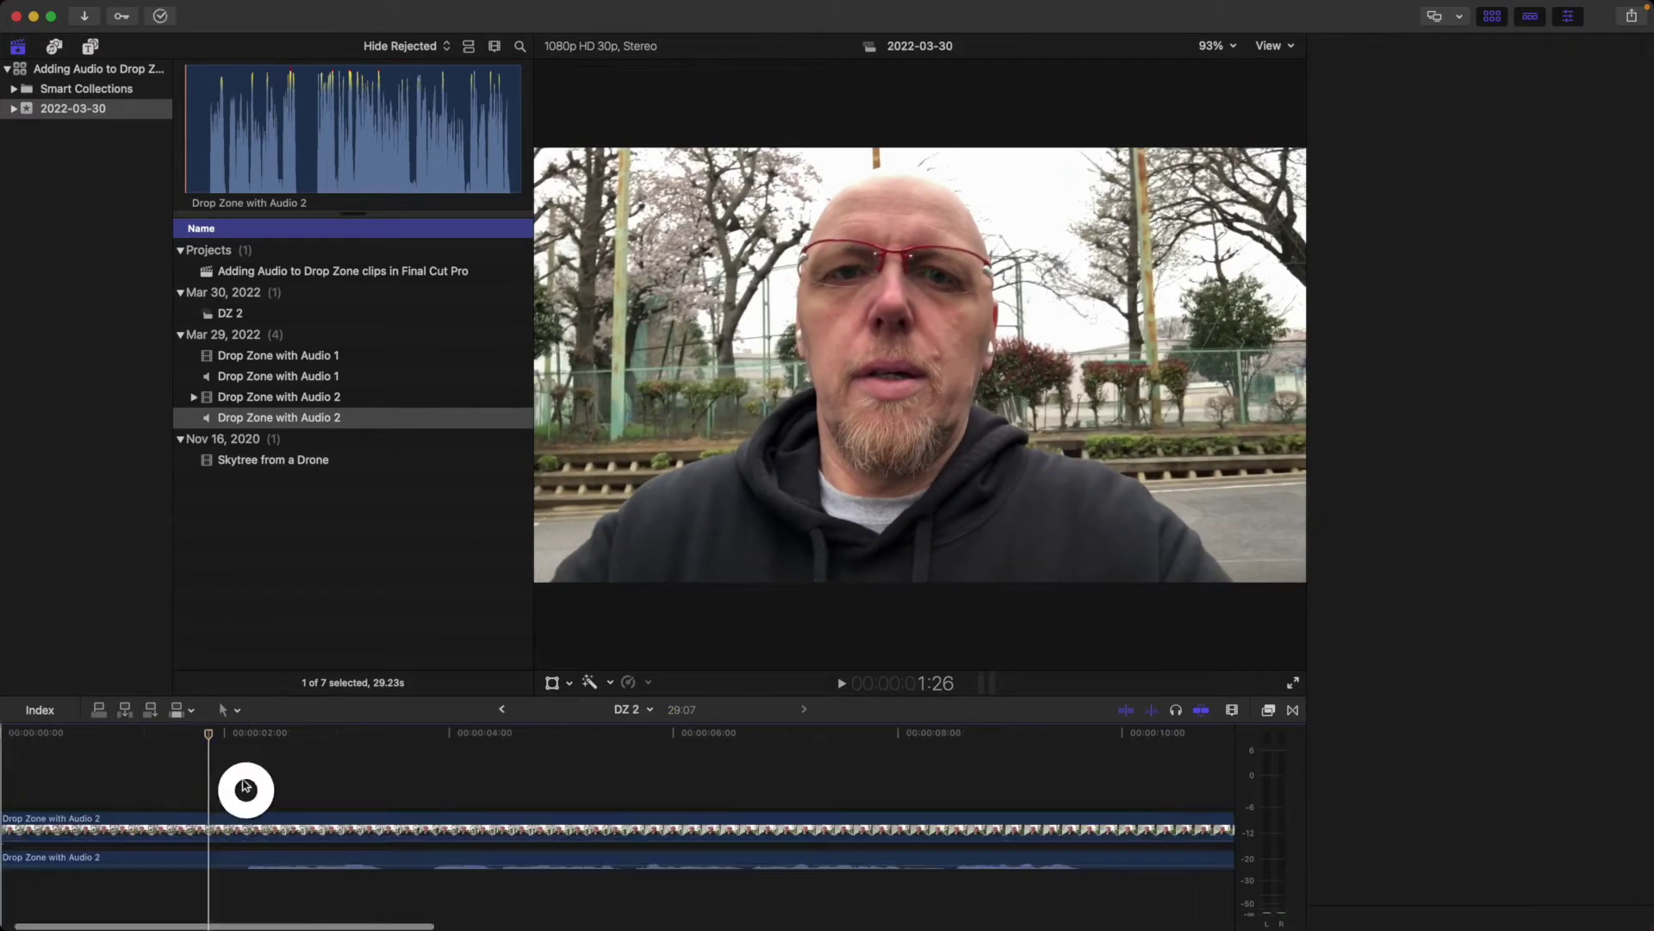
{"action": "left_click", "coordinate": [233, 829]}
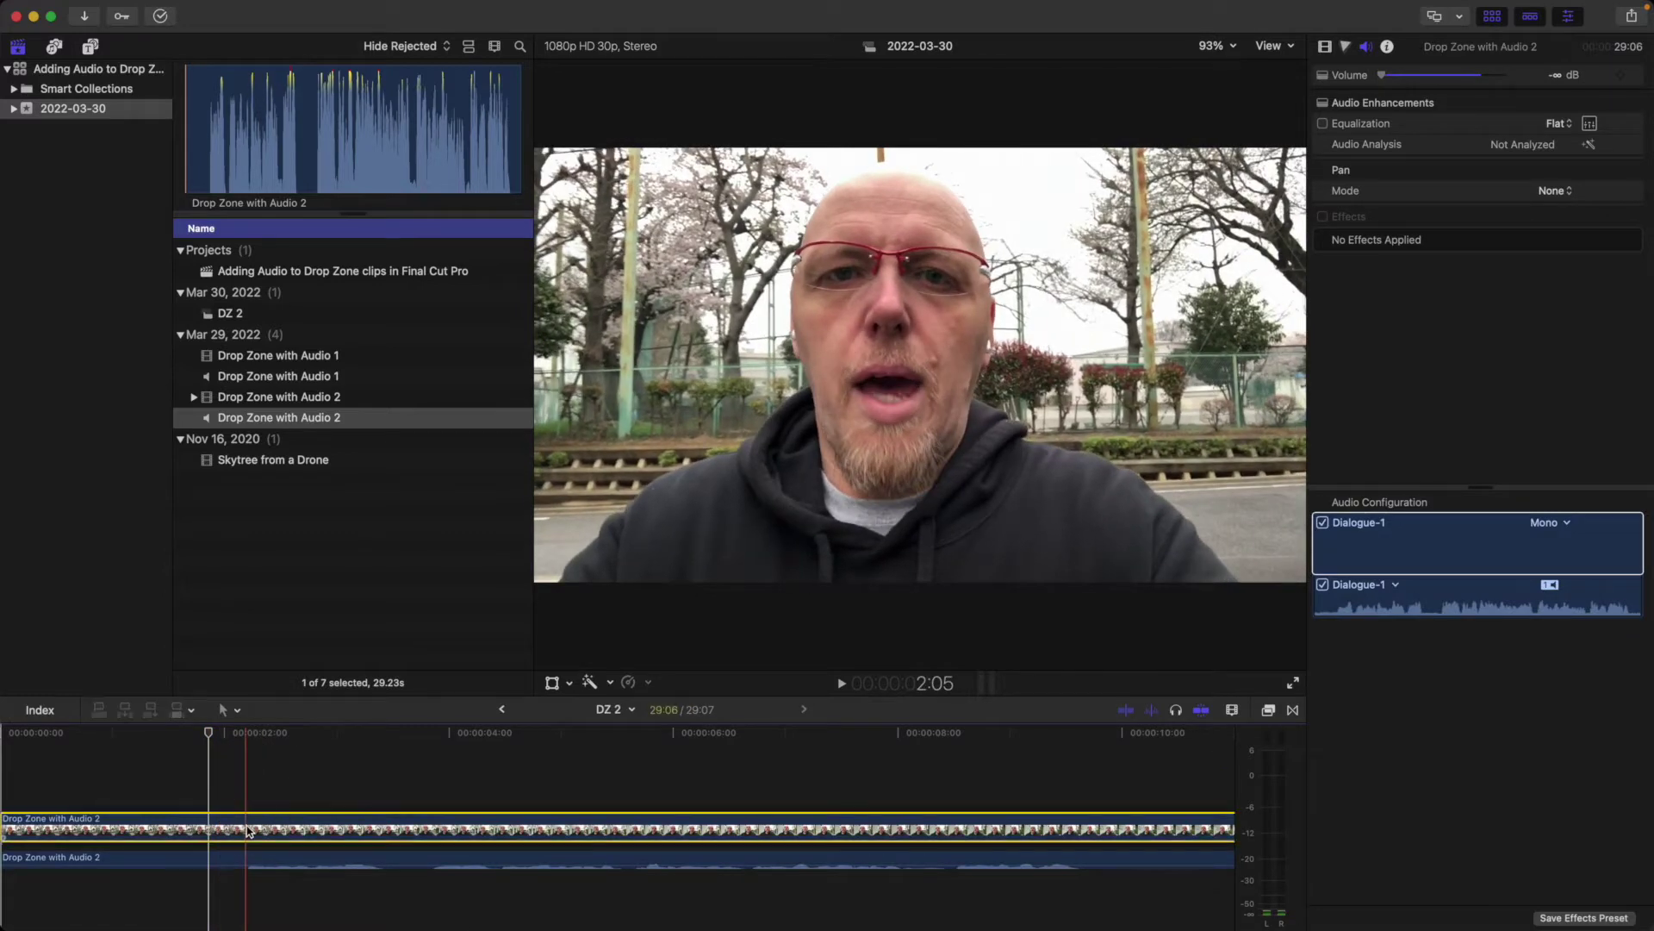
{"action": "left_click", "coordinate": [1271, 710]}
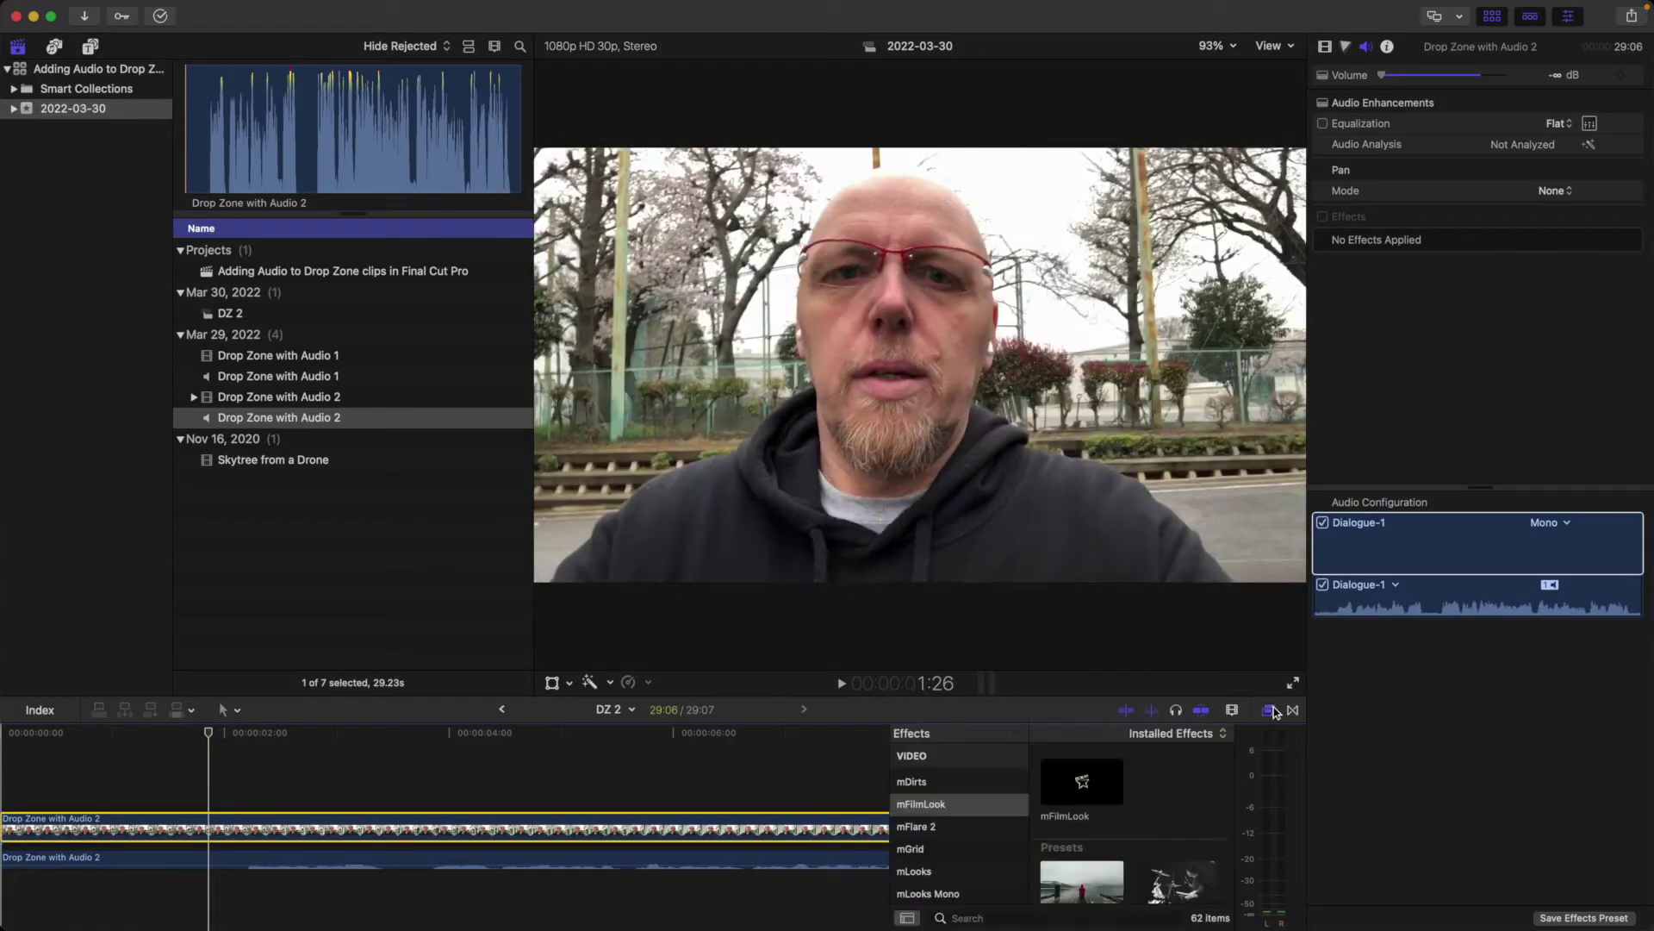
{"action": "left_click_drag", "start_coordinate": [1086, 782], "coordinate": [741, 825]}
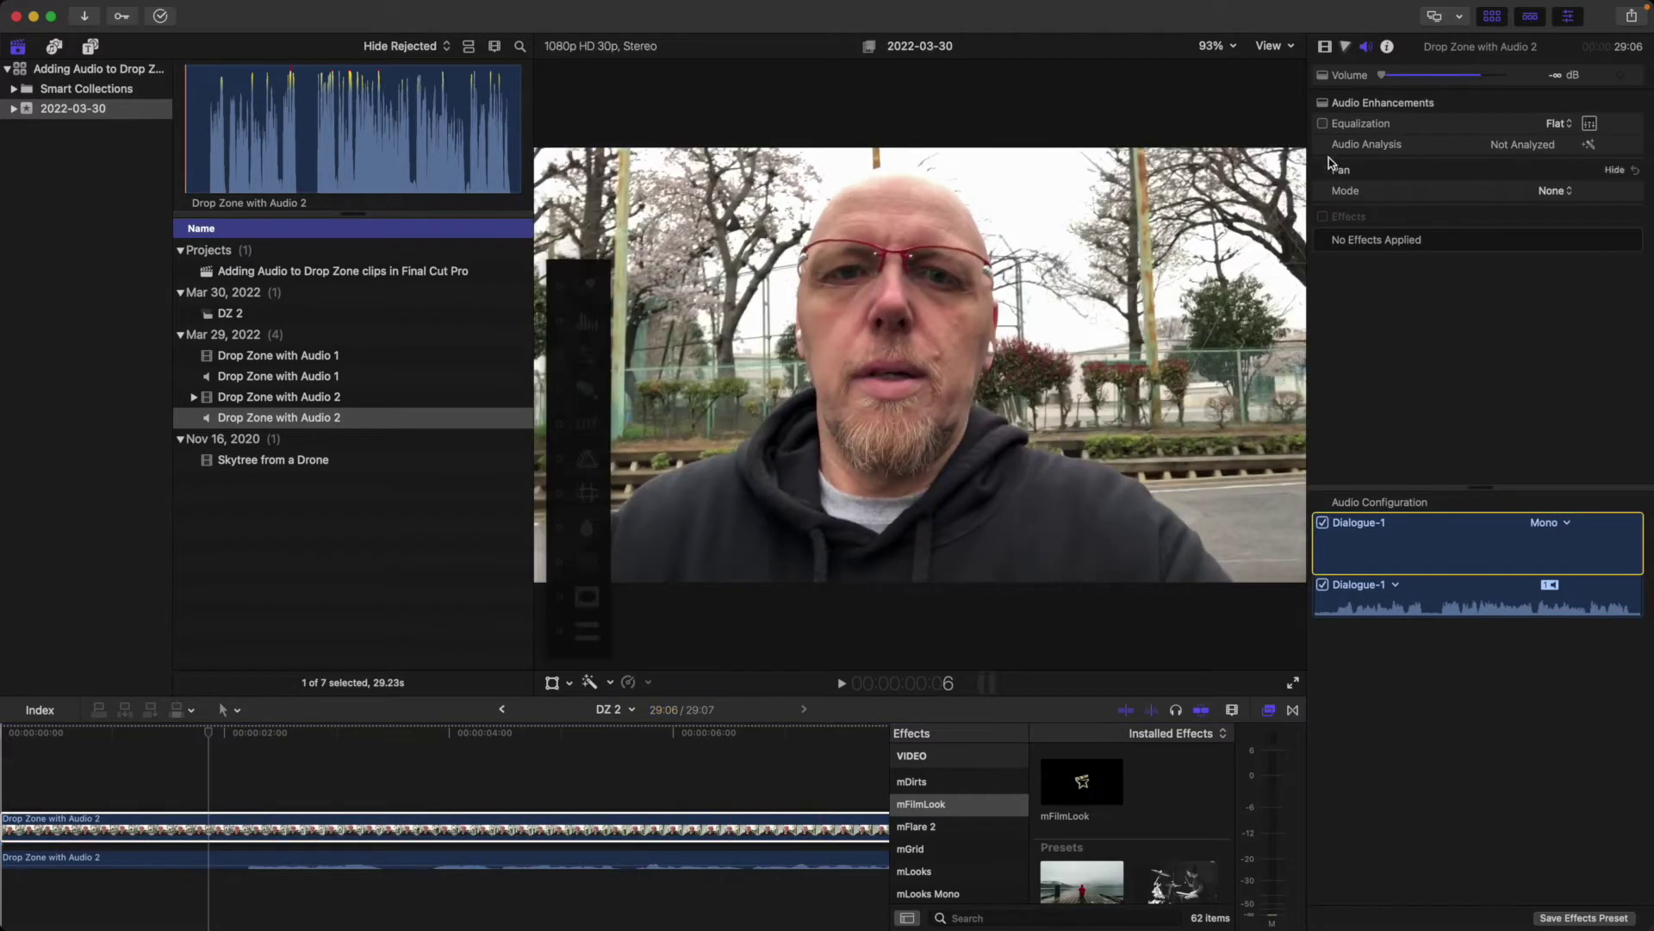
{"action": "left_click", "coordinate": [1325, 48]}
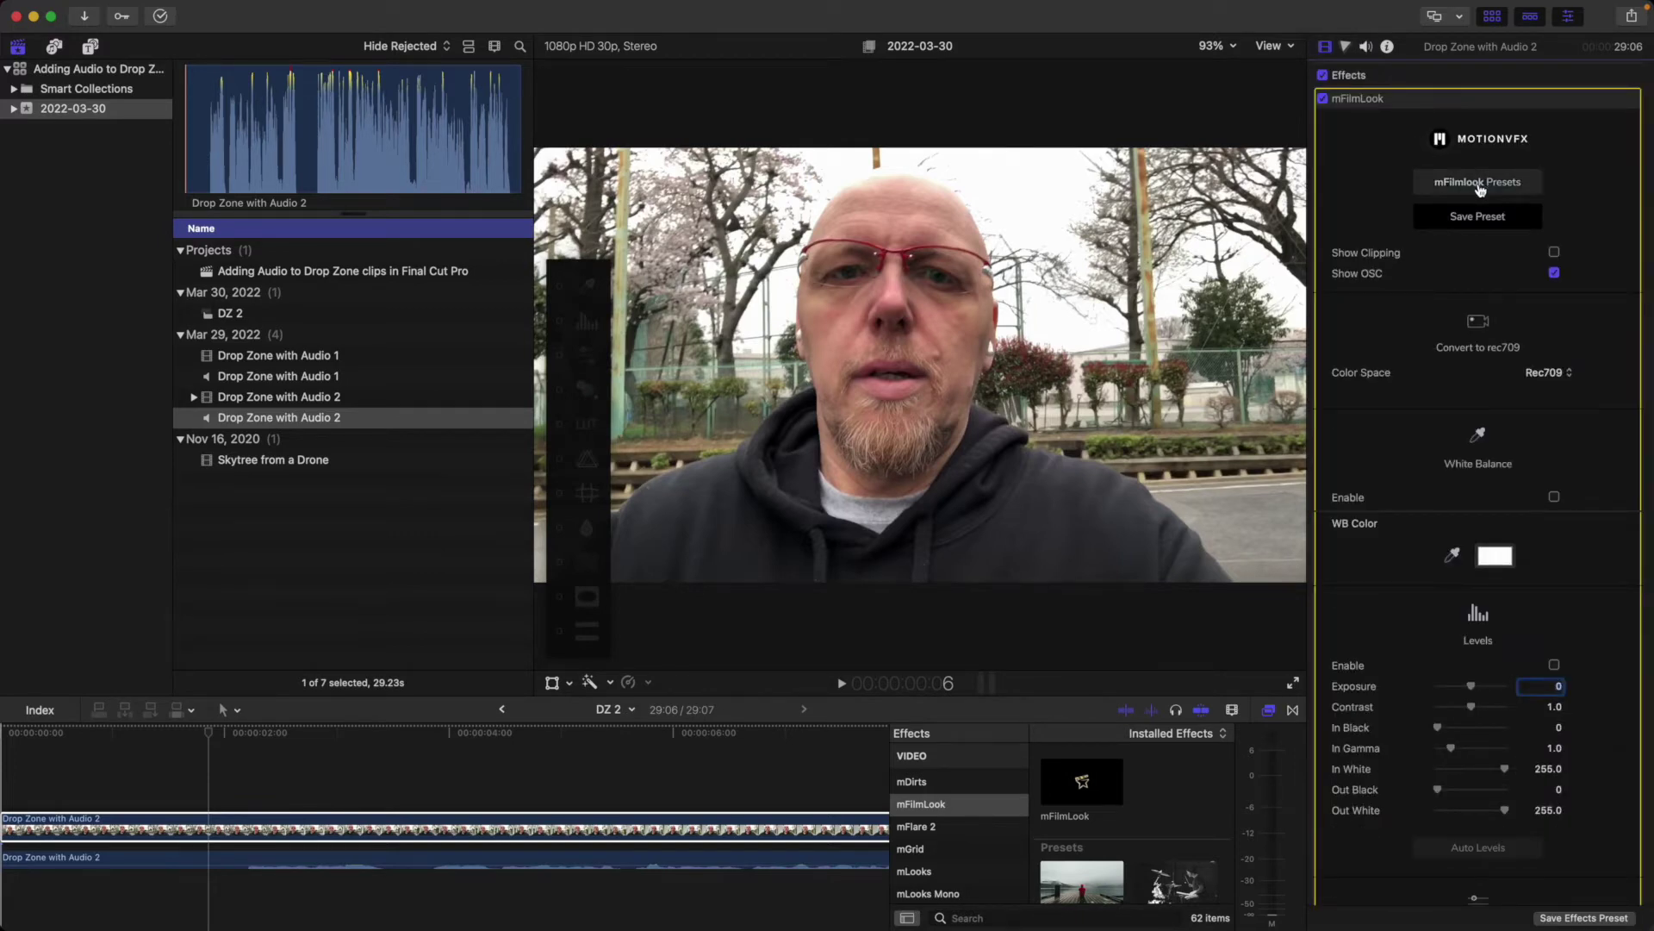
{"action": "left_click", "coordinate": [1478, 183]}
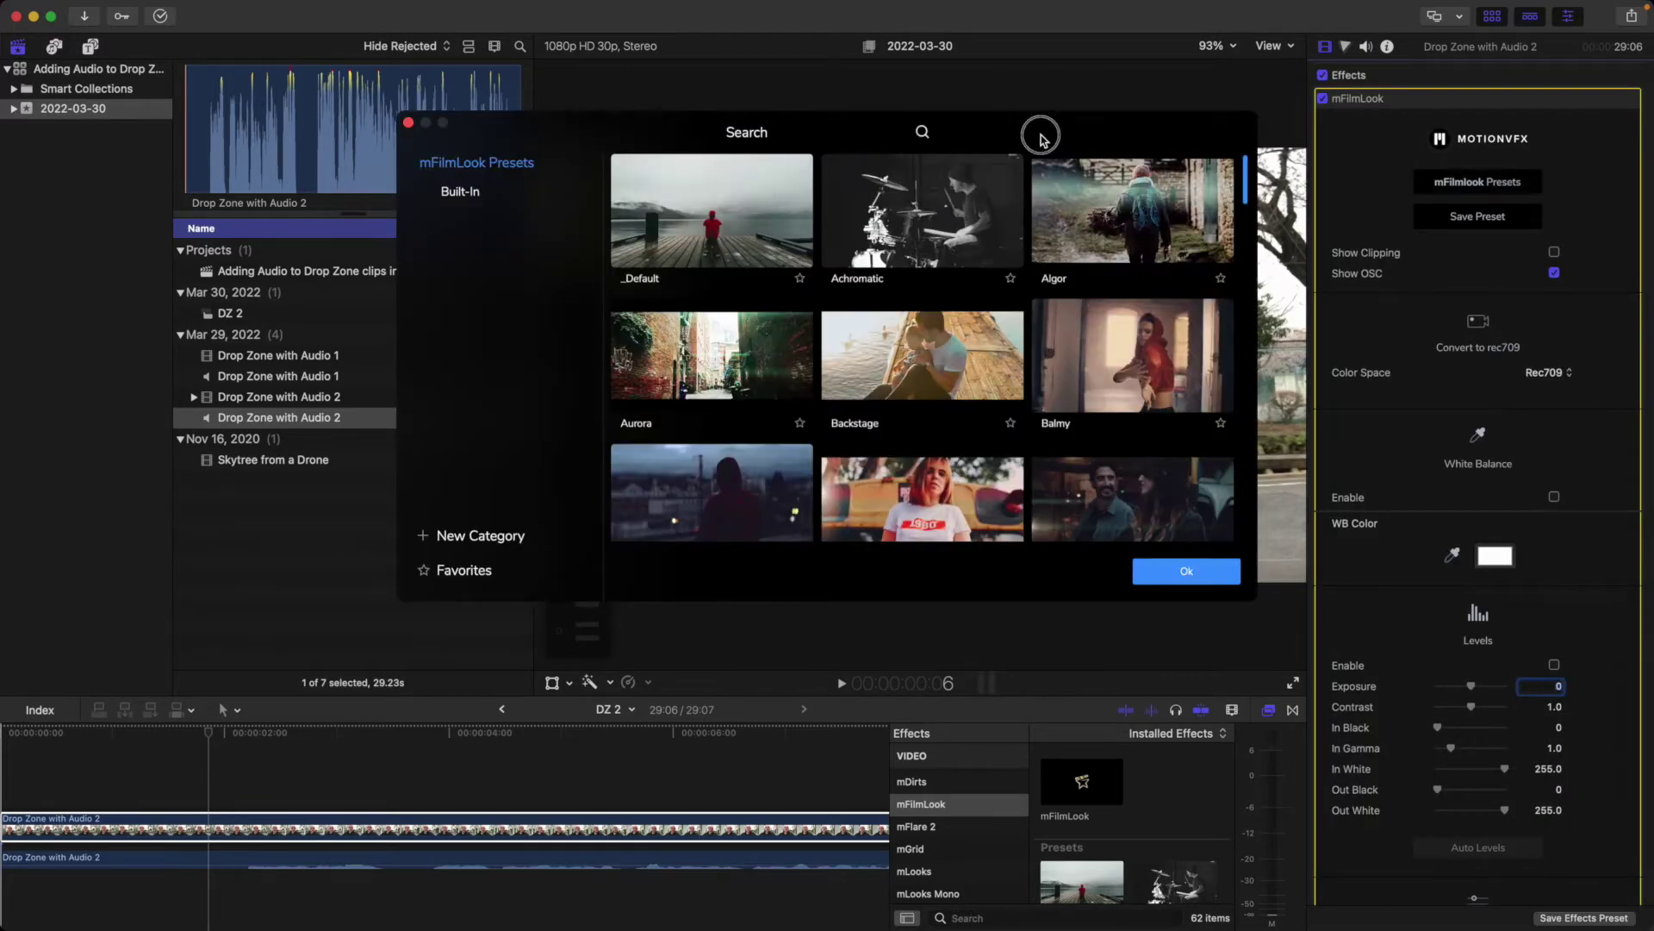
With the browser hidden, try the Polar look, then apply and confirm the Portrait preset.
{"action": "left_click_drag", "start_coordinate": [1041, 137], "coordinate": [1400, 476]}
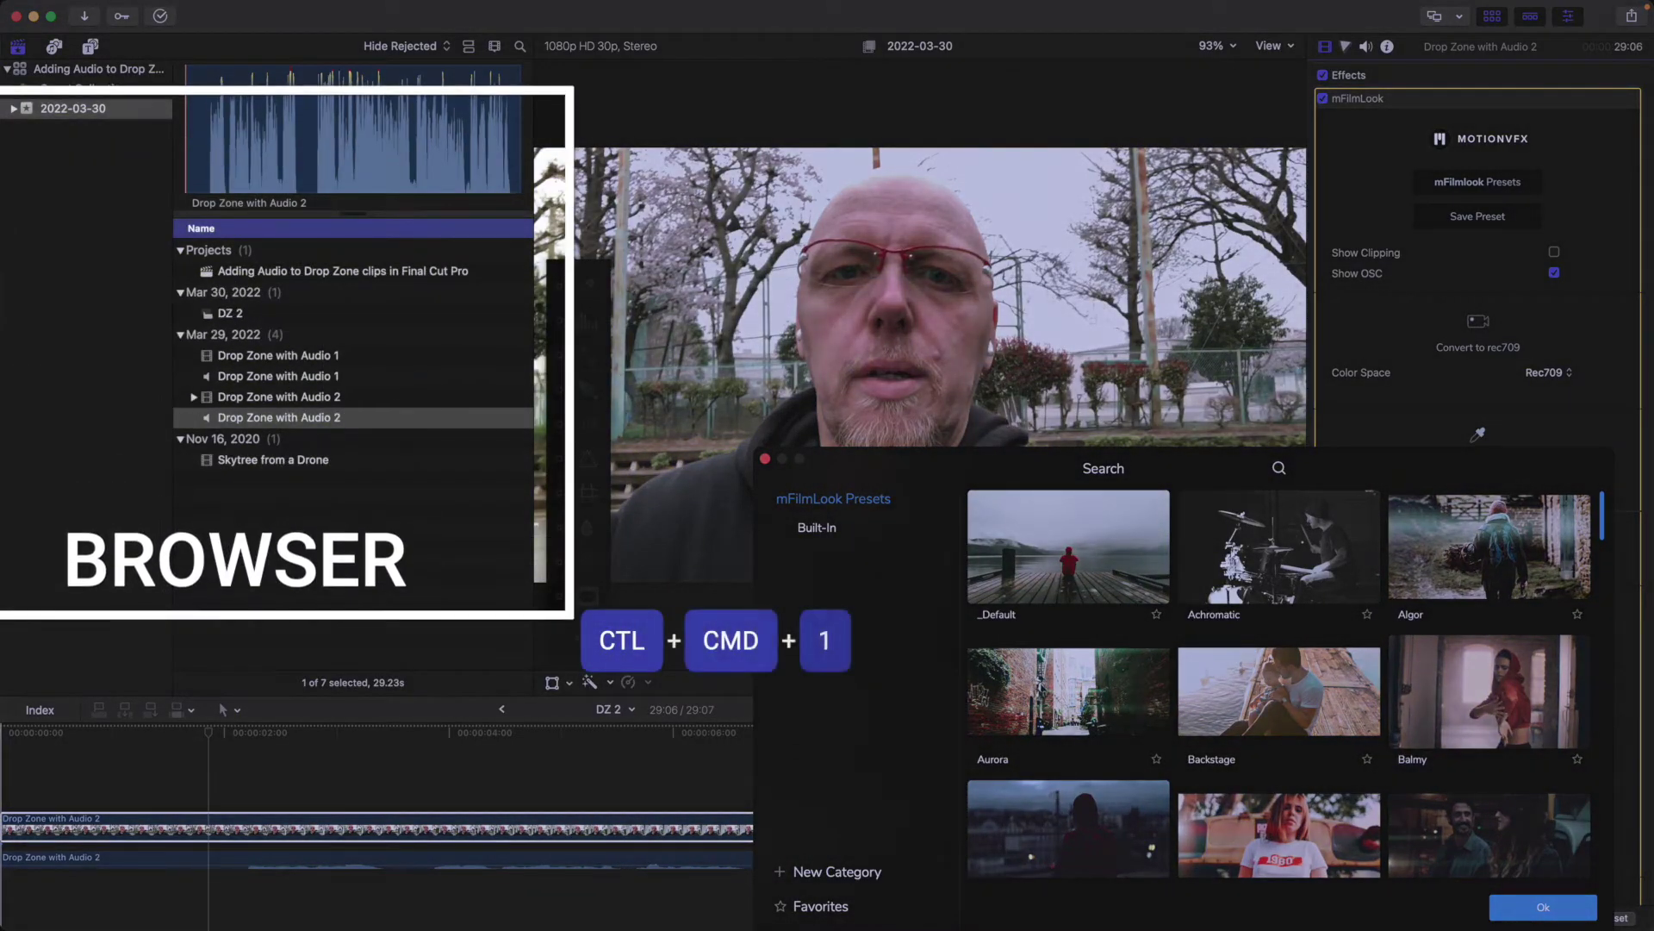
{"action": "key", "text": "ctrl+super+1"}
{"action": "key", "text": "ctrl+super+1"}
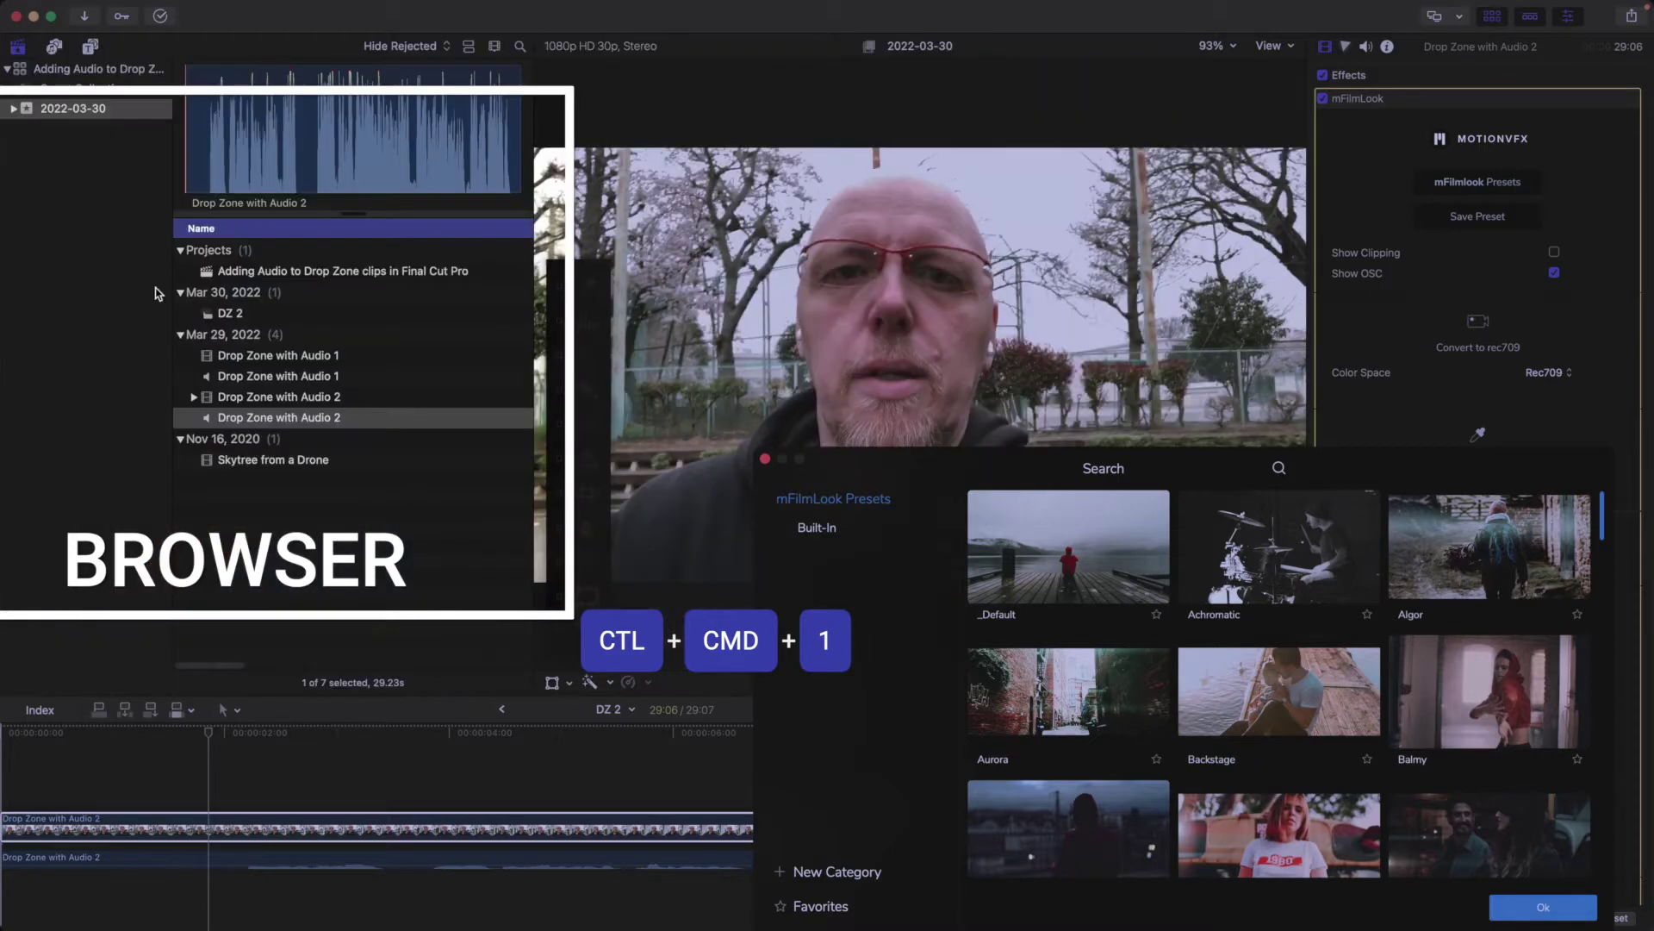
{"action": "key", "text": "ctrl+super+1"}
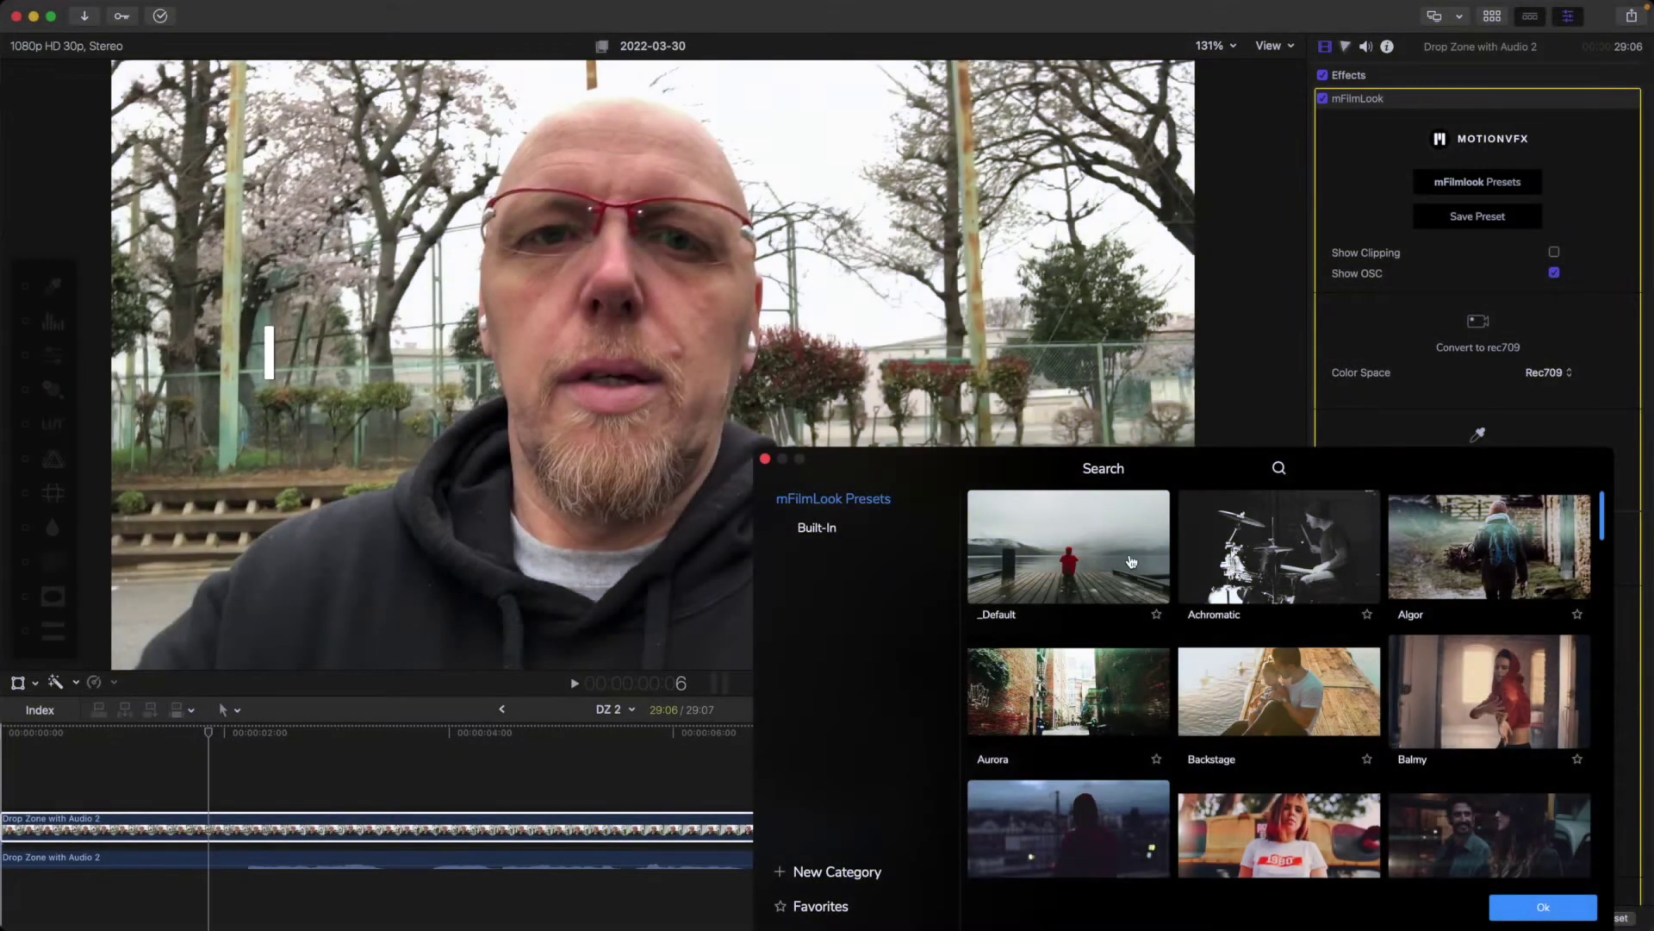
{"action": "scroll", "coordinate": [1182, 766], "scroll_direction": "down", "scroll_amount": 20}
{"action": "scroll", "coordinate": [1182, 767], "scroll_direction": "up", "scroll_amount": 10}
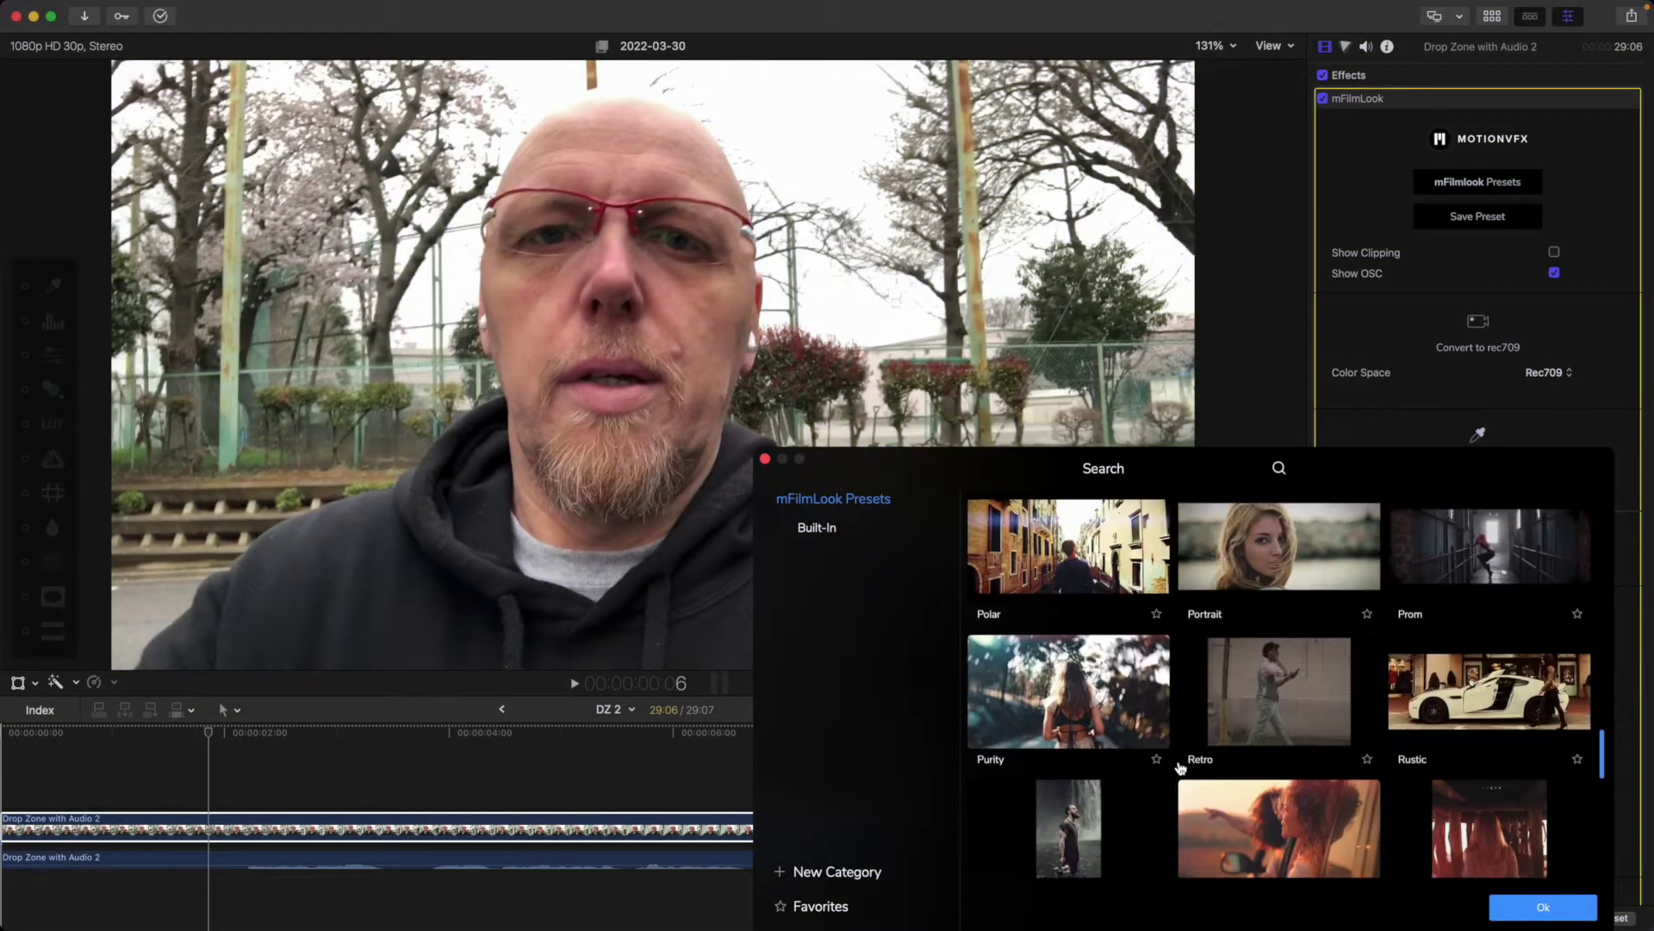
{"action": "left_click", "coordinate": [1155, 672]}
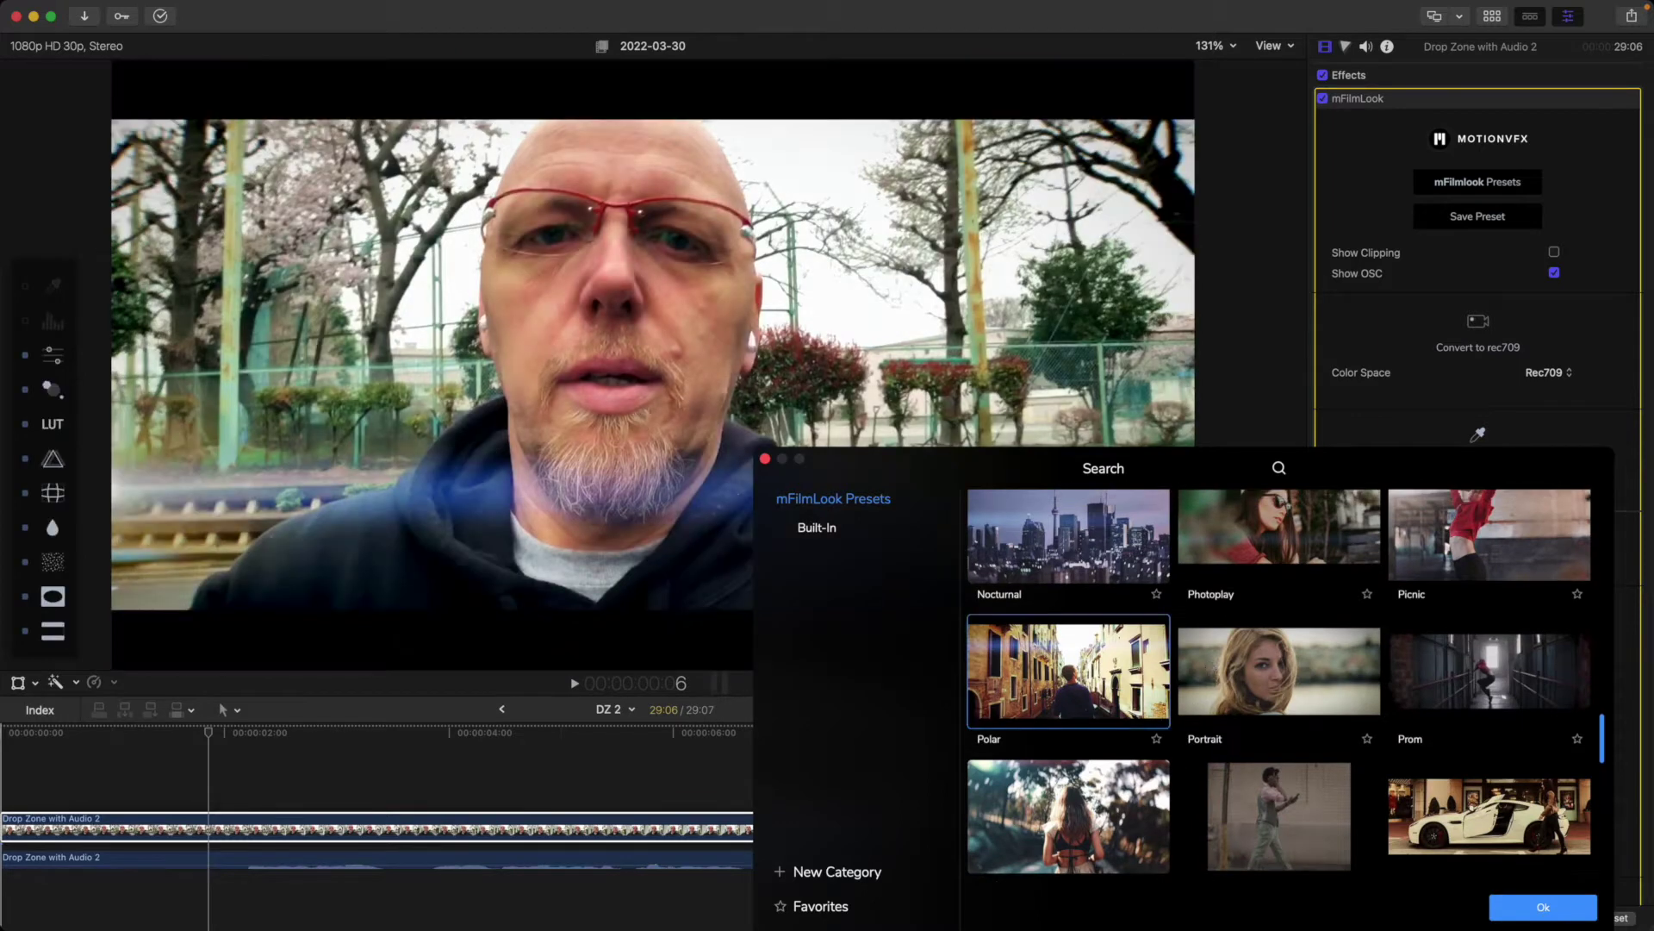
{"action": "left_click", "coordinate": [1212, 666]}
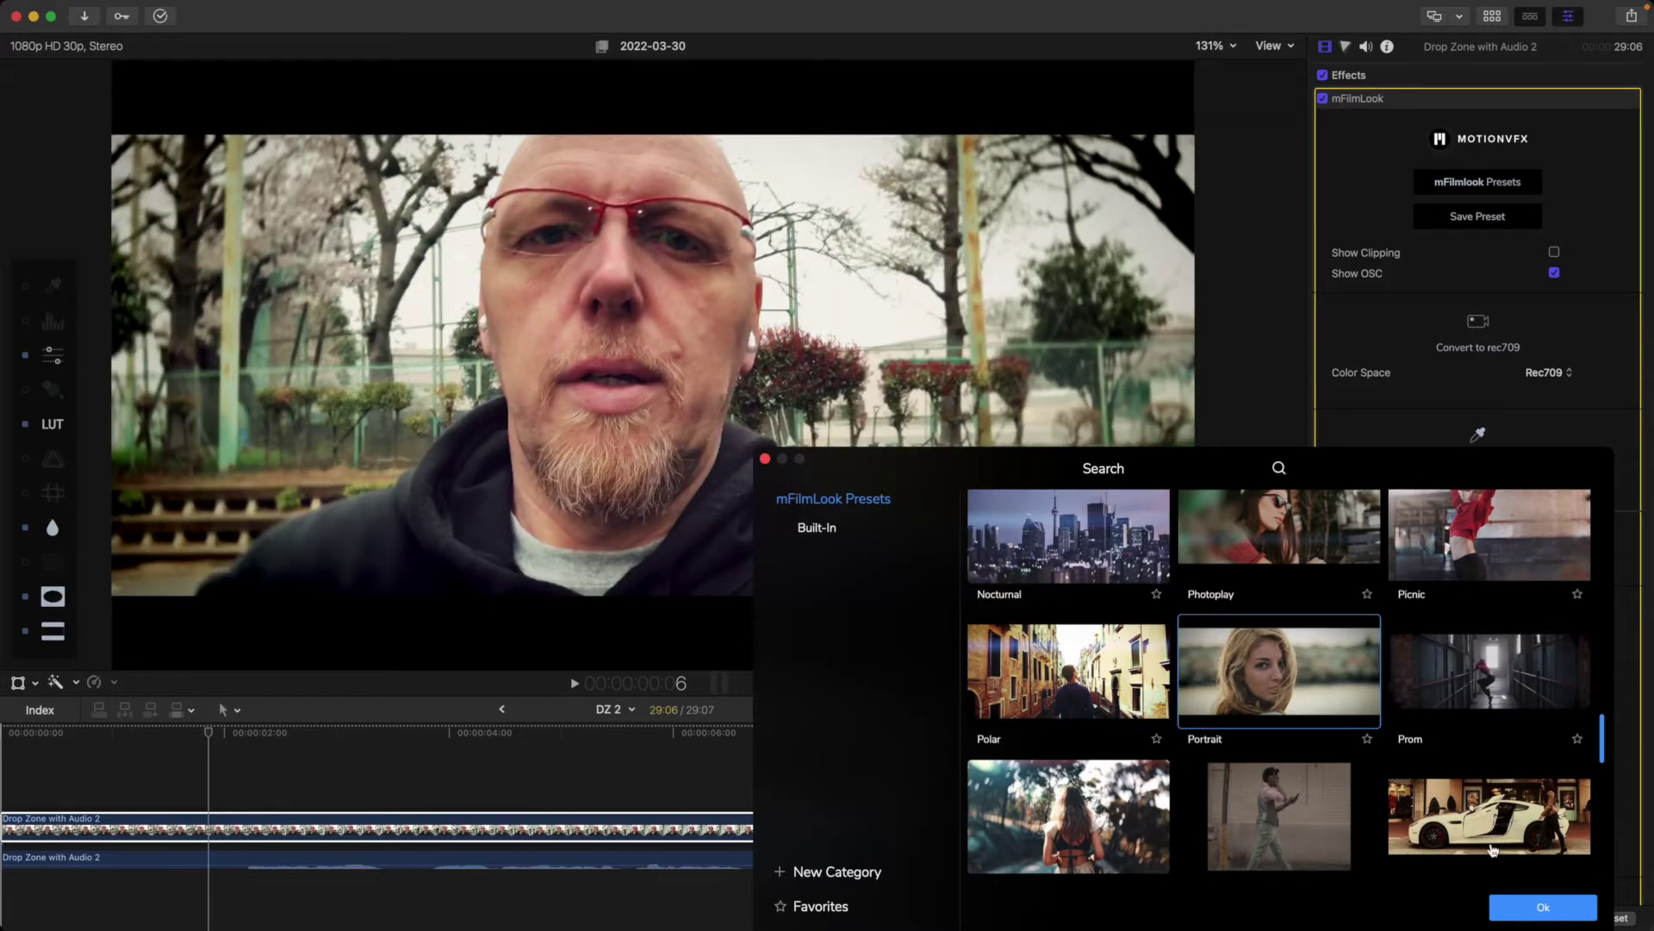
{"action": "left_click", "coordinate": [1543, 908]}
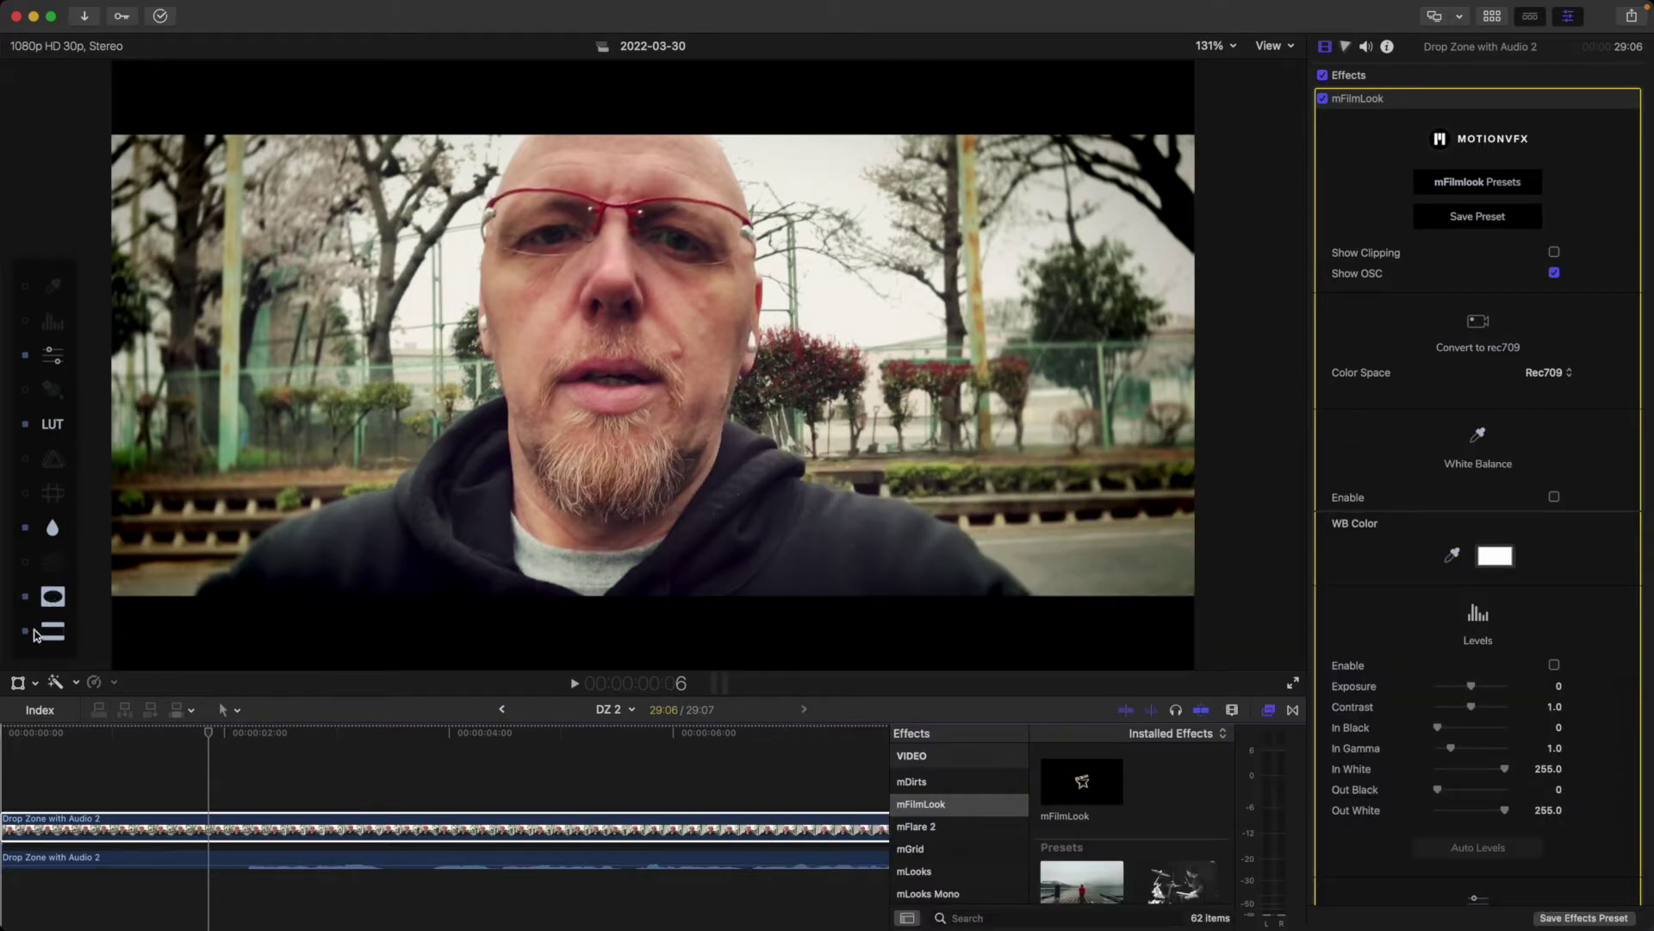
Turn off the letterbox bars and return to the parent project at 1:26.
{"action": "left_click", "coordinate": [25, 634]}
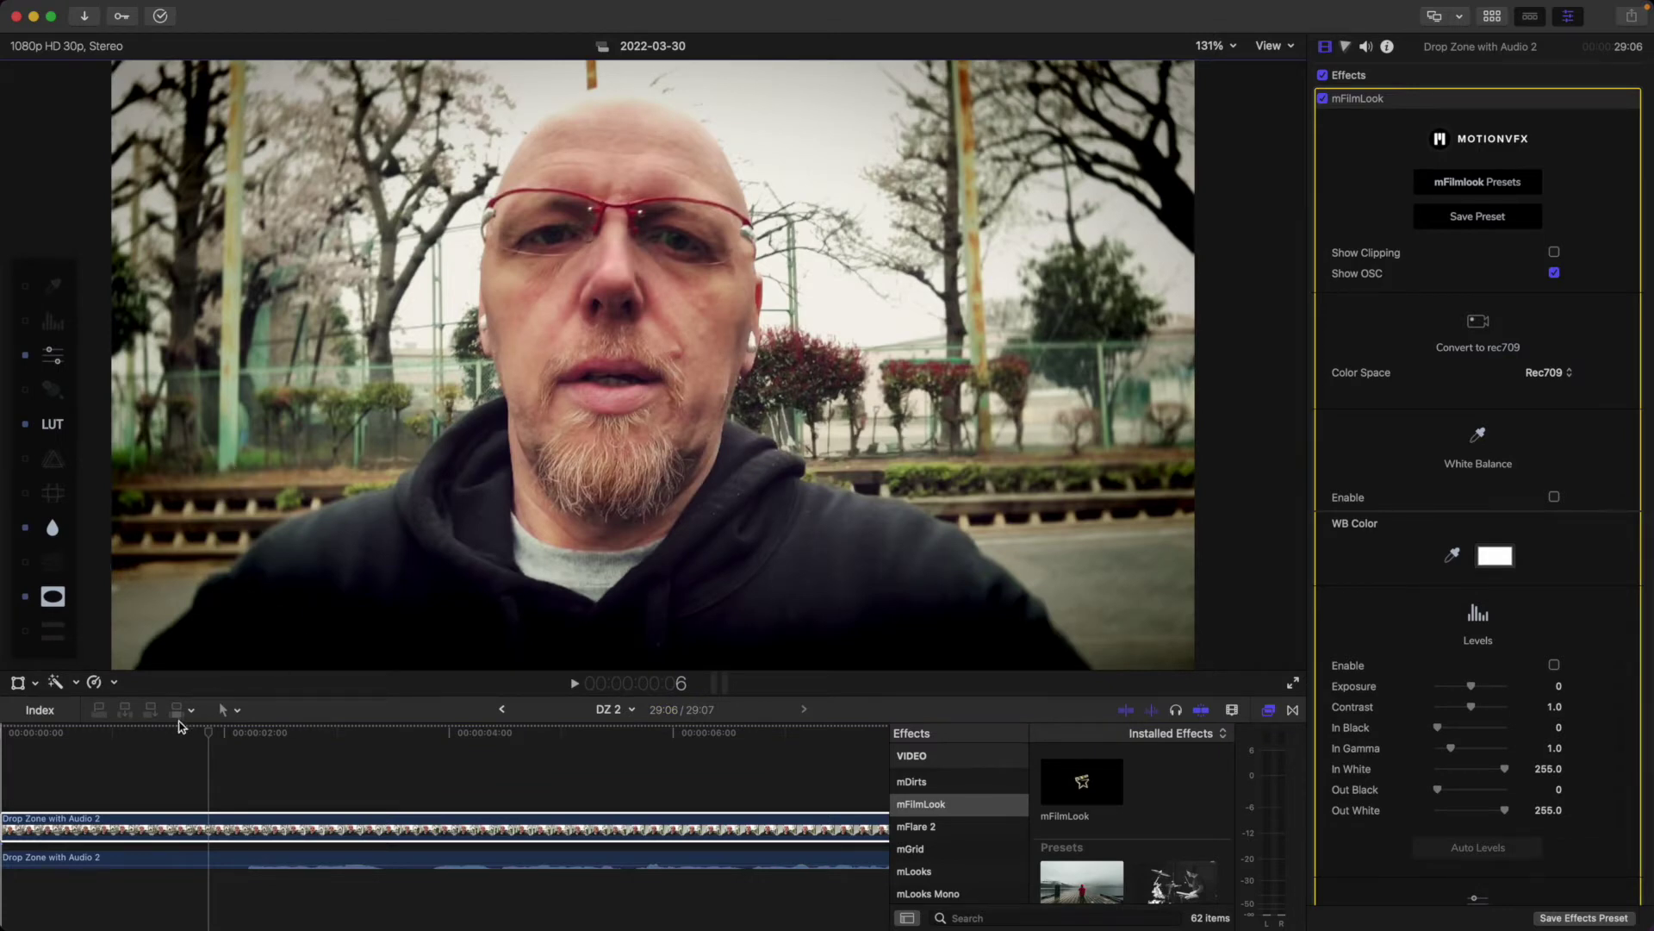
{"action": "left_click", "coordinate": [207, 734]}
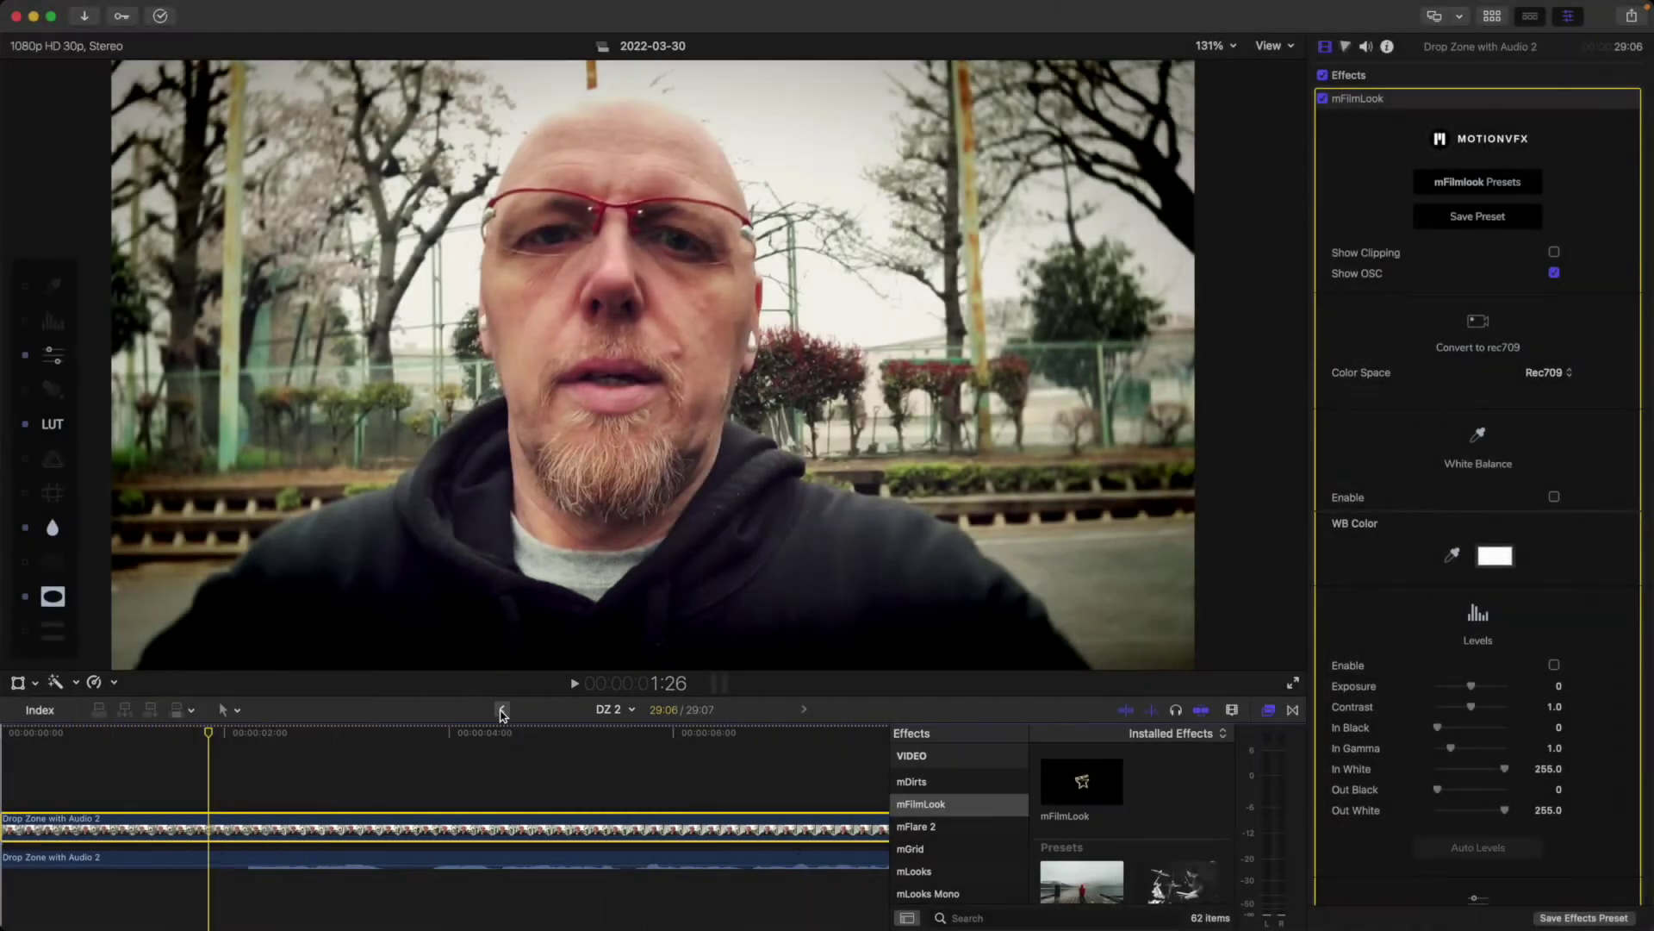
{"action": "left_click", "coordinate": [503, 712]}
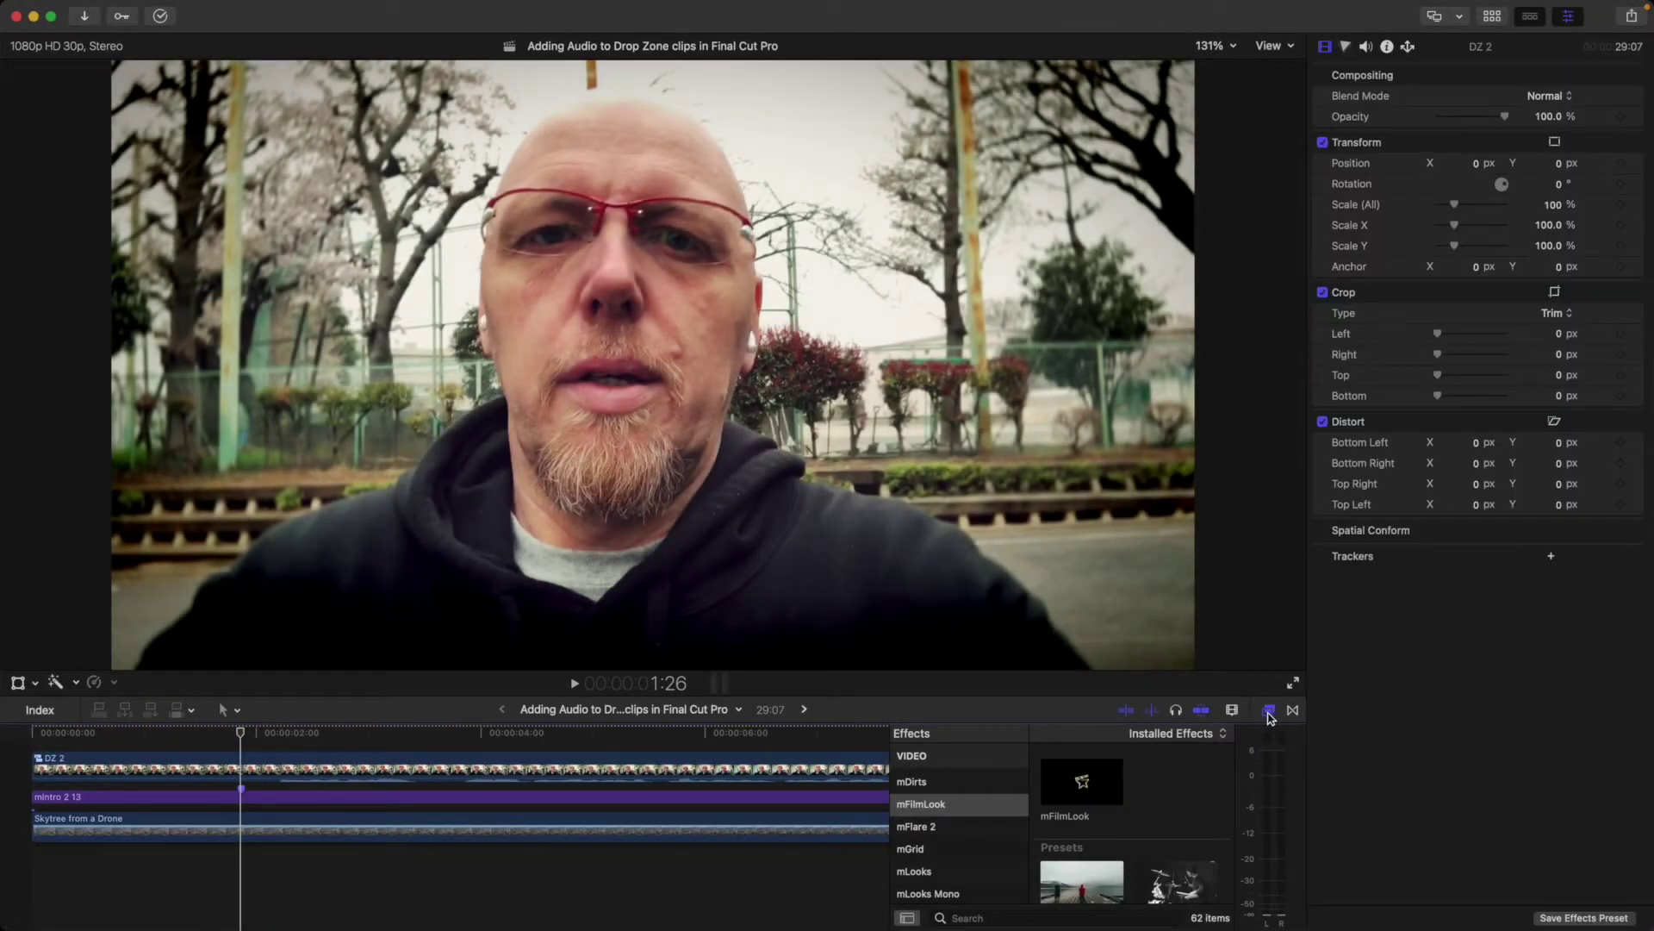
Delete DZ 2 from above the title and show the mIntro 2 13 title's parameters.
{"action": "left_click", "coordinate": [1270, 718]}
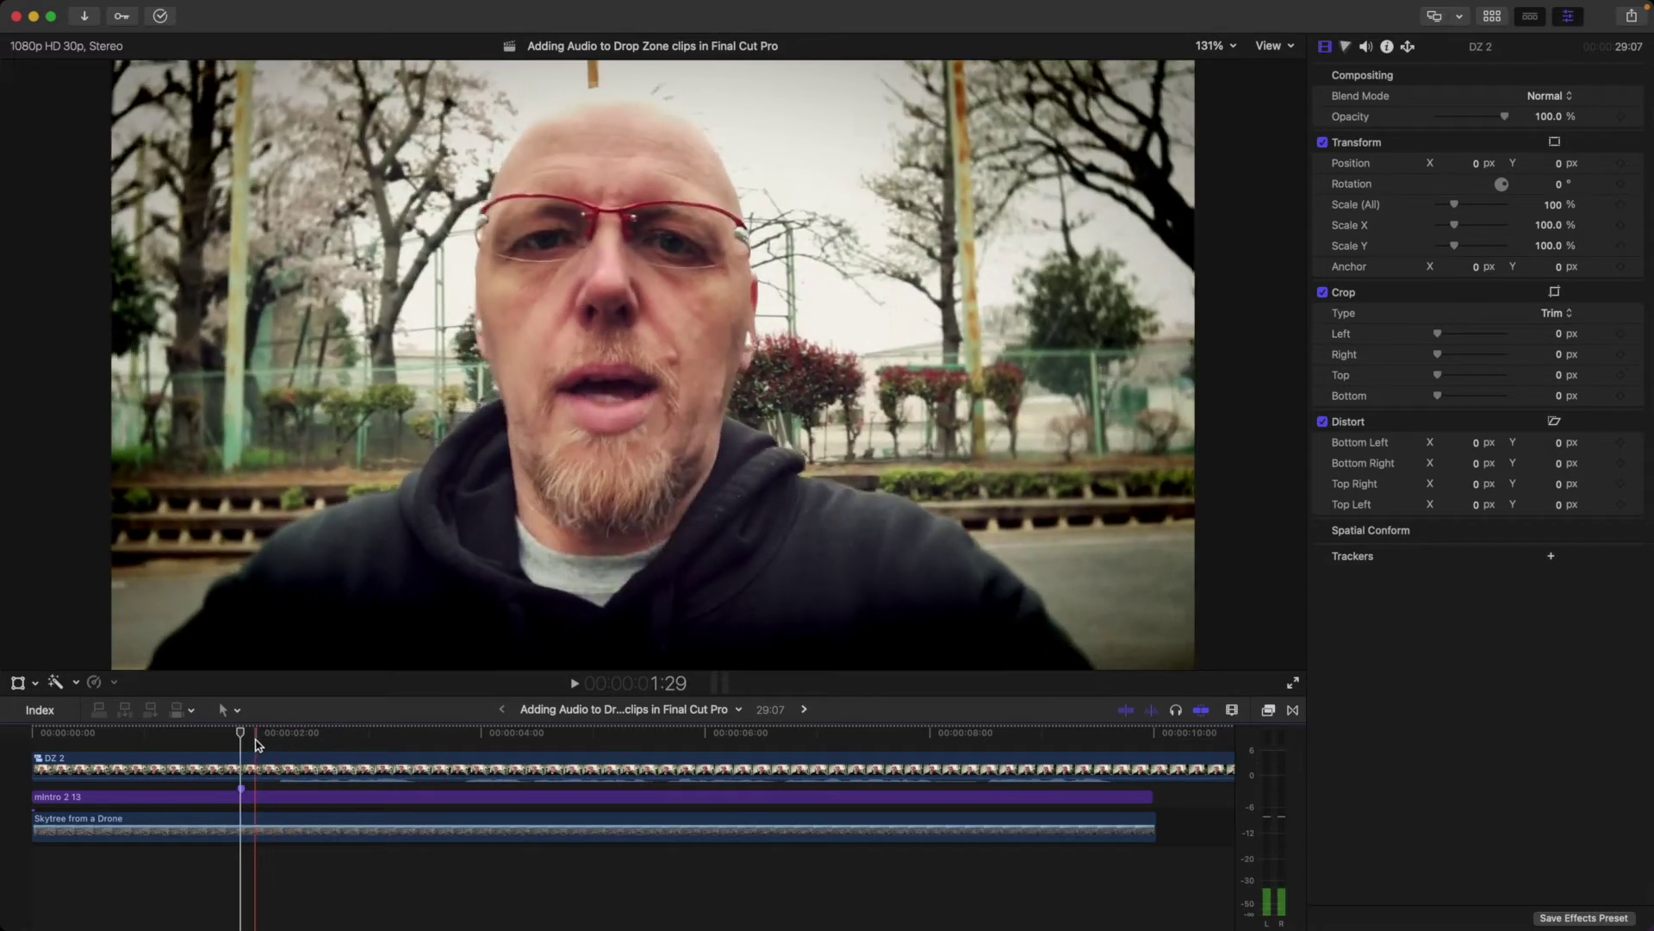
{"action": "left_click", "coordinate": [254, 767]}
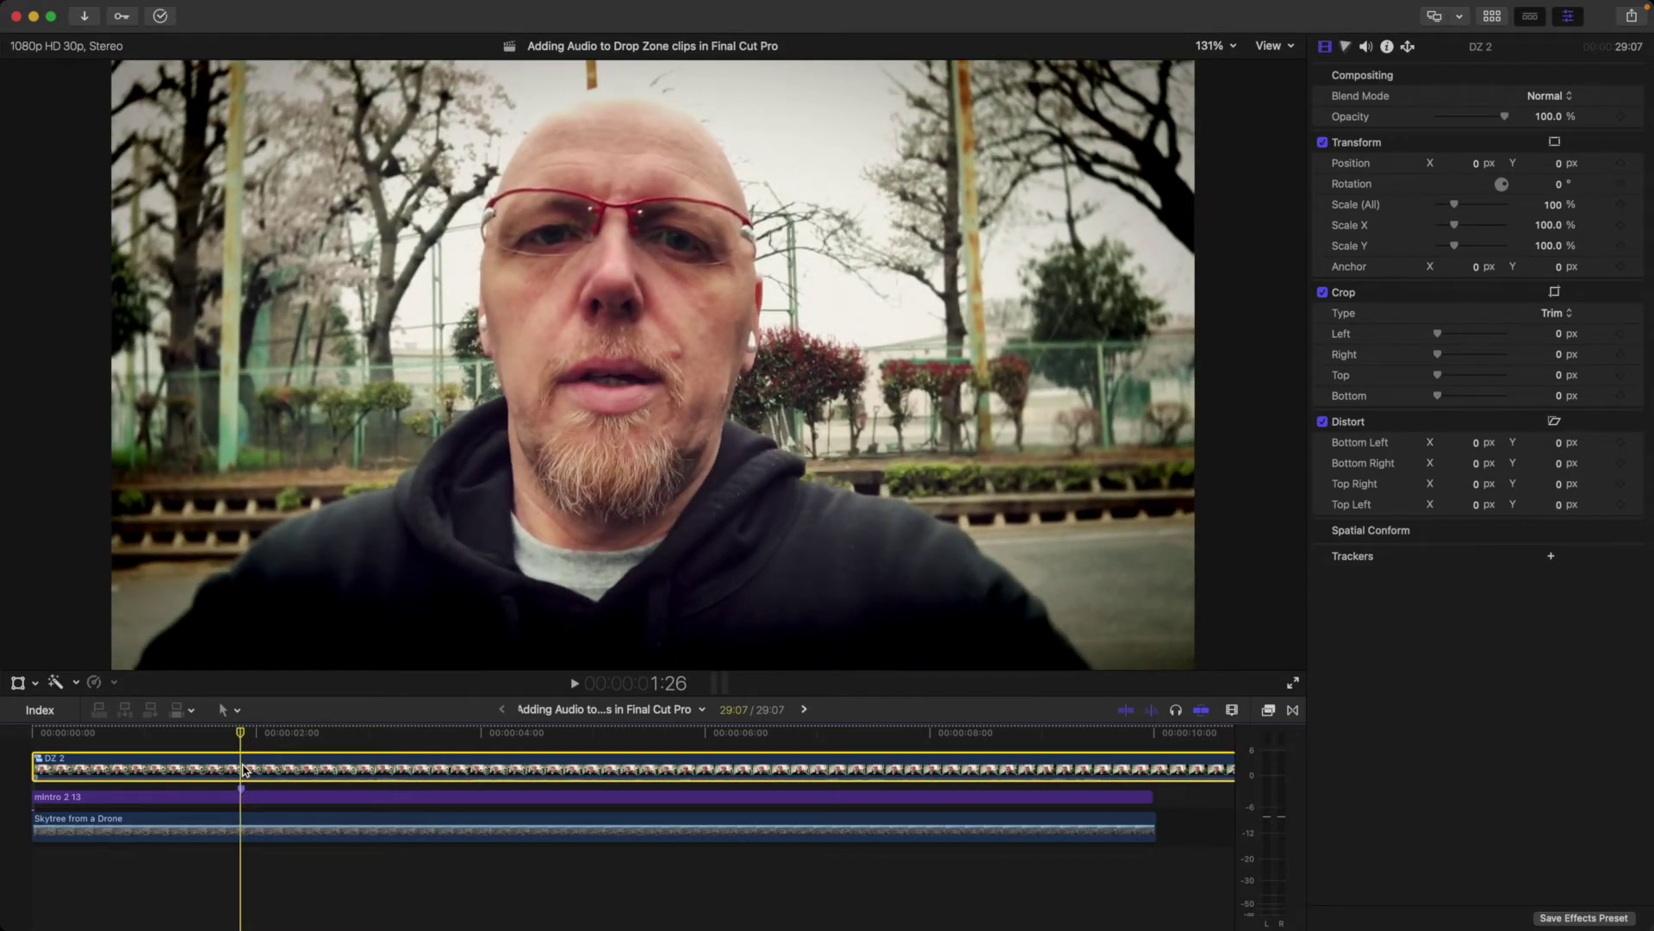
{"action": "key", "text": "Delete"}
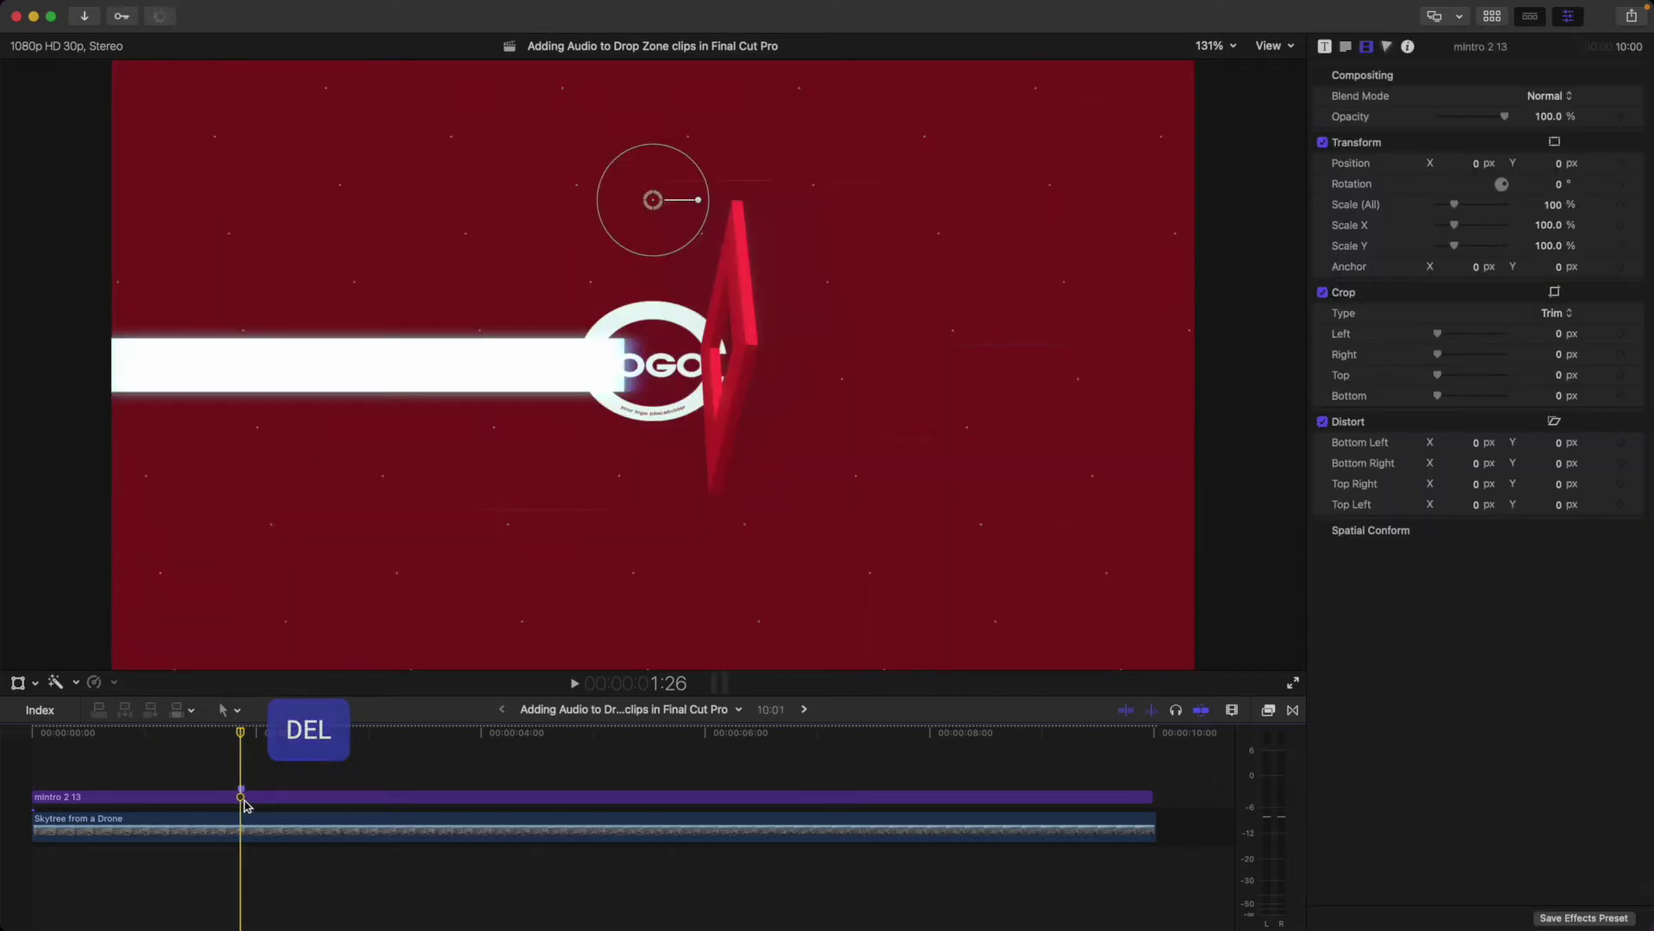
{"action": "left_click", "coordinate": [245, 797]}
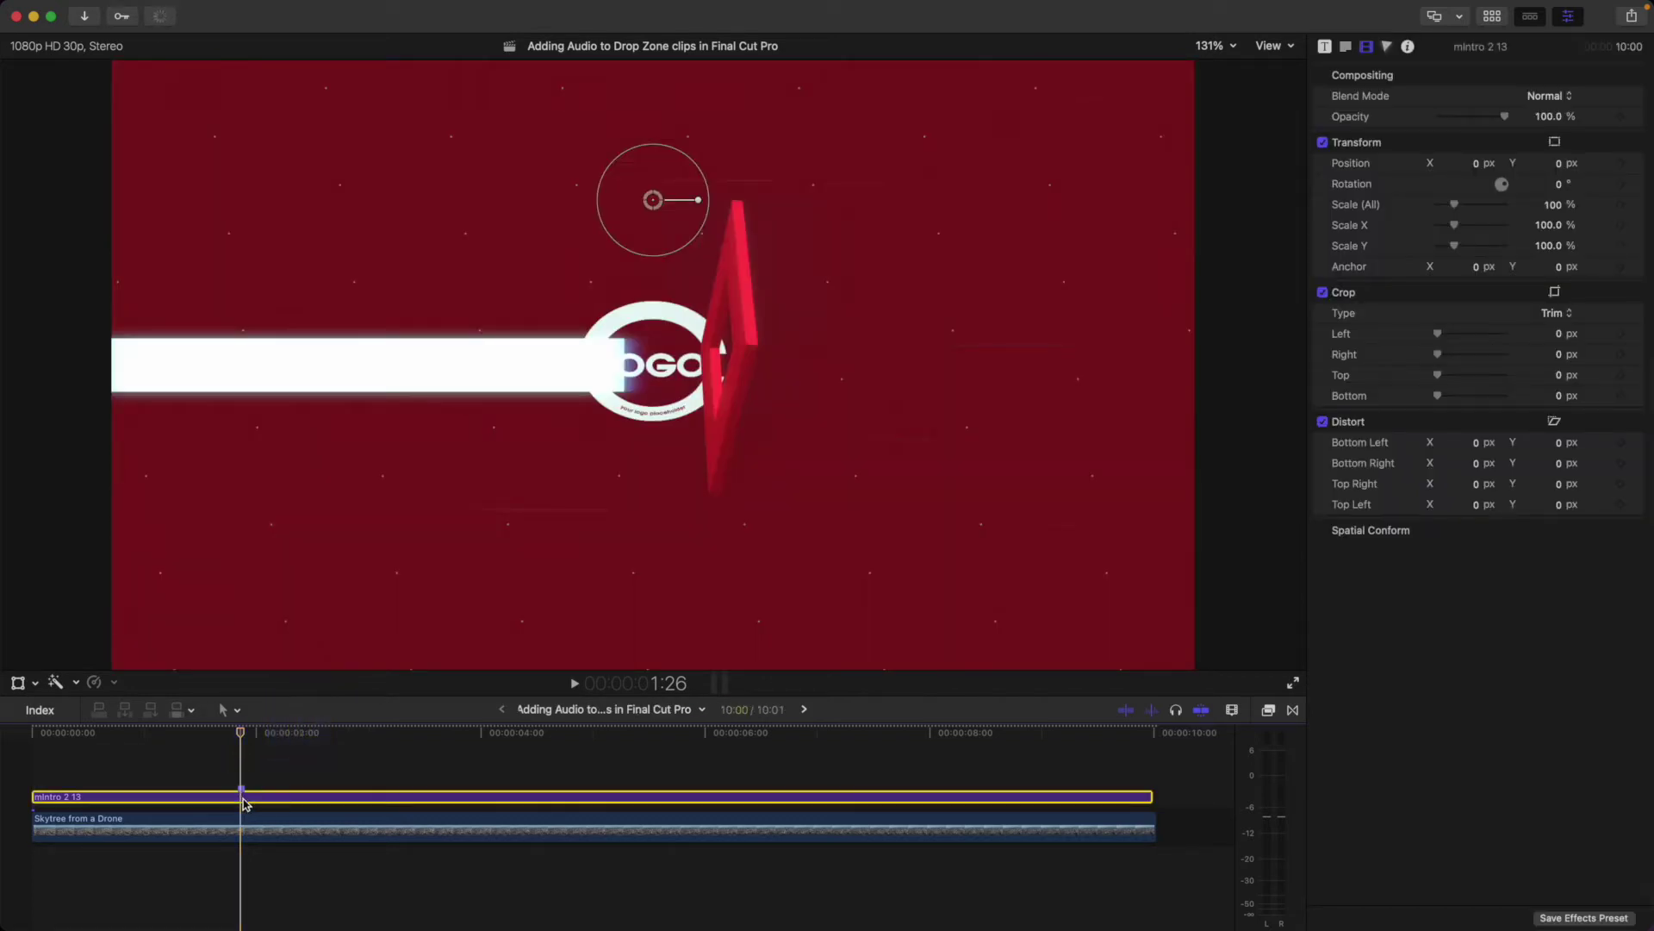
{"action": "left_click", "coordinate": [1326, 48]}
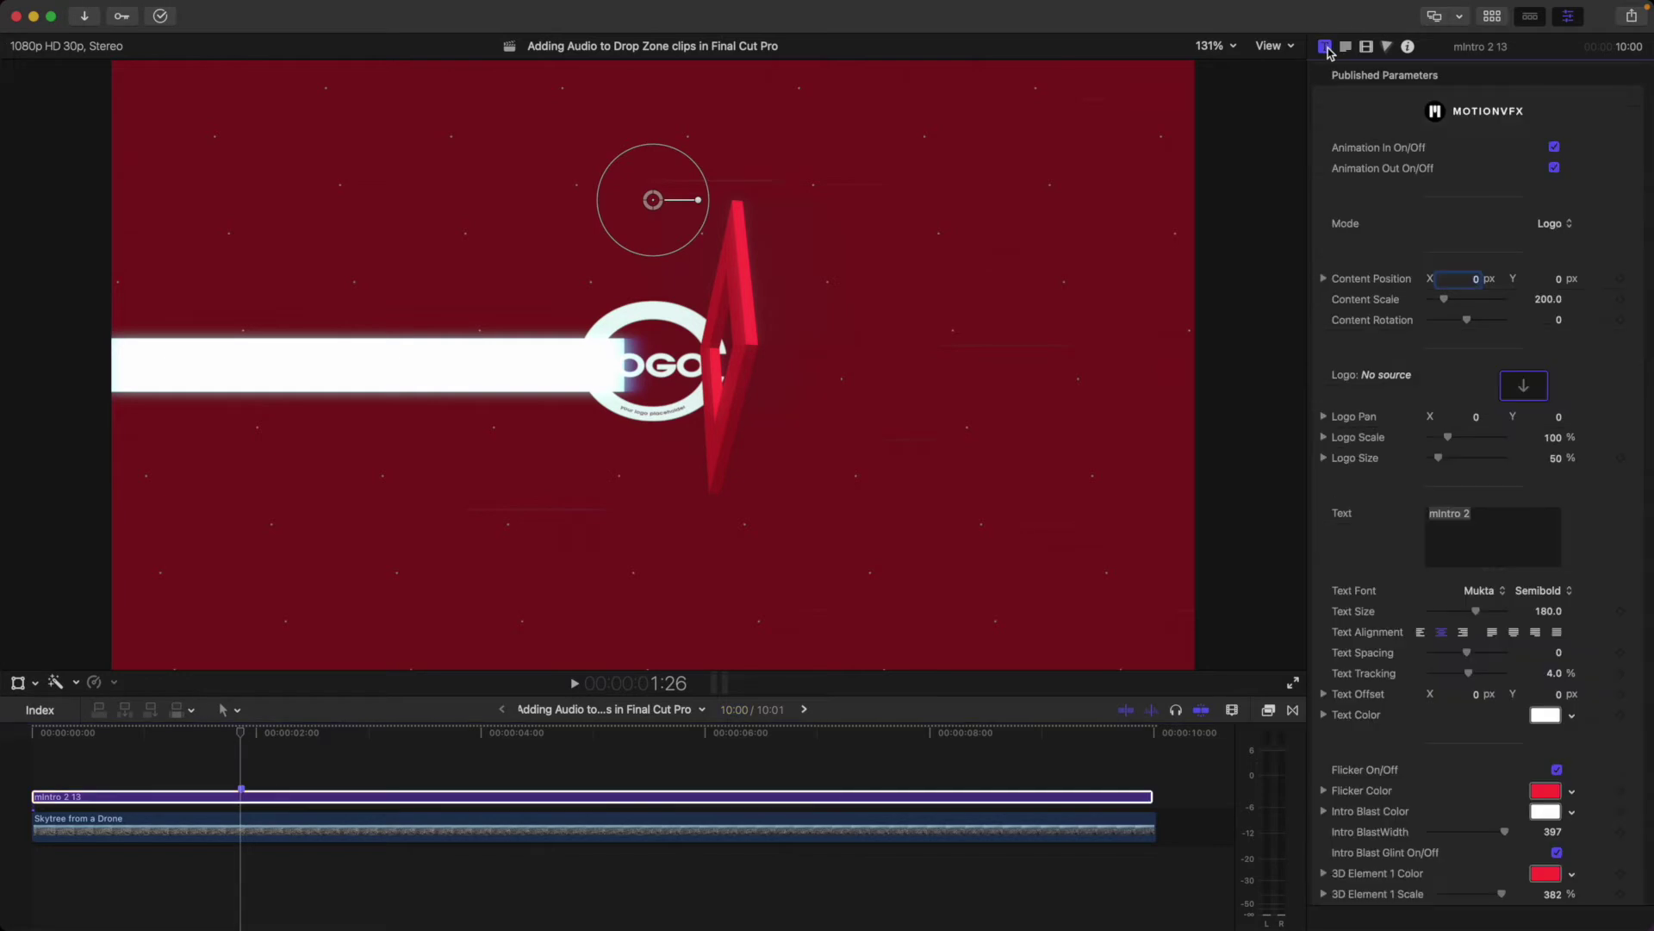
Set the DZ 2 compound clip as the source for the title's logo image well.
{"action": "left_click", "coordinate": [1524, 386]}
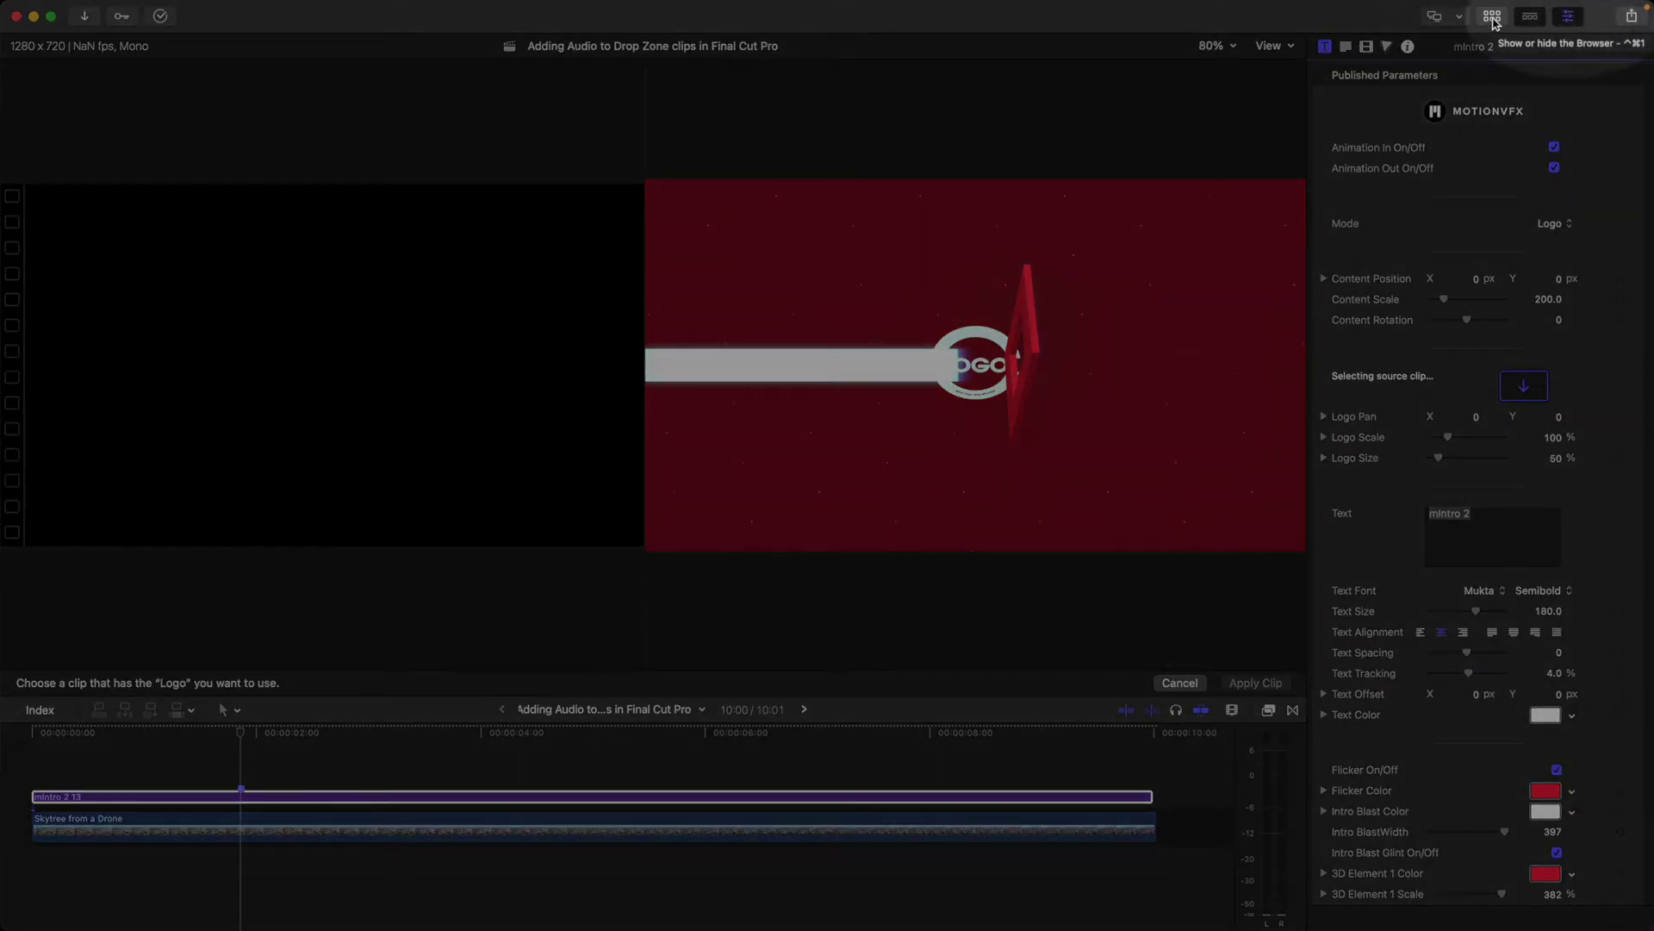
{"action": "key", "text": "ctrl+super+1"}
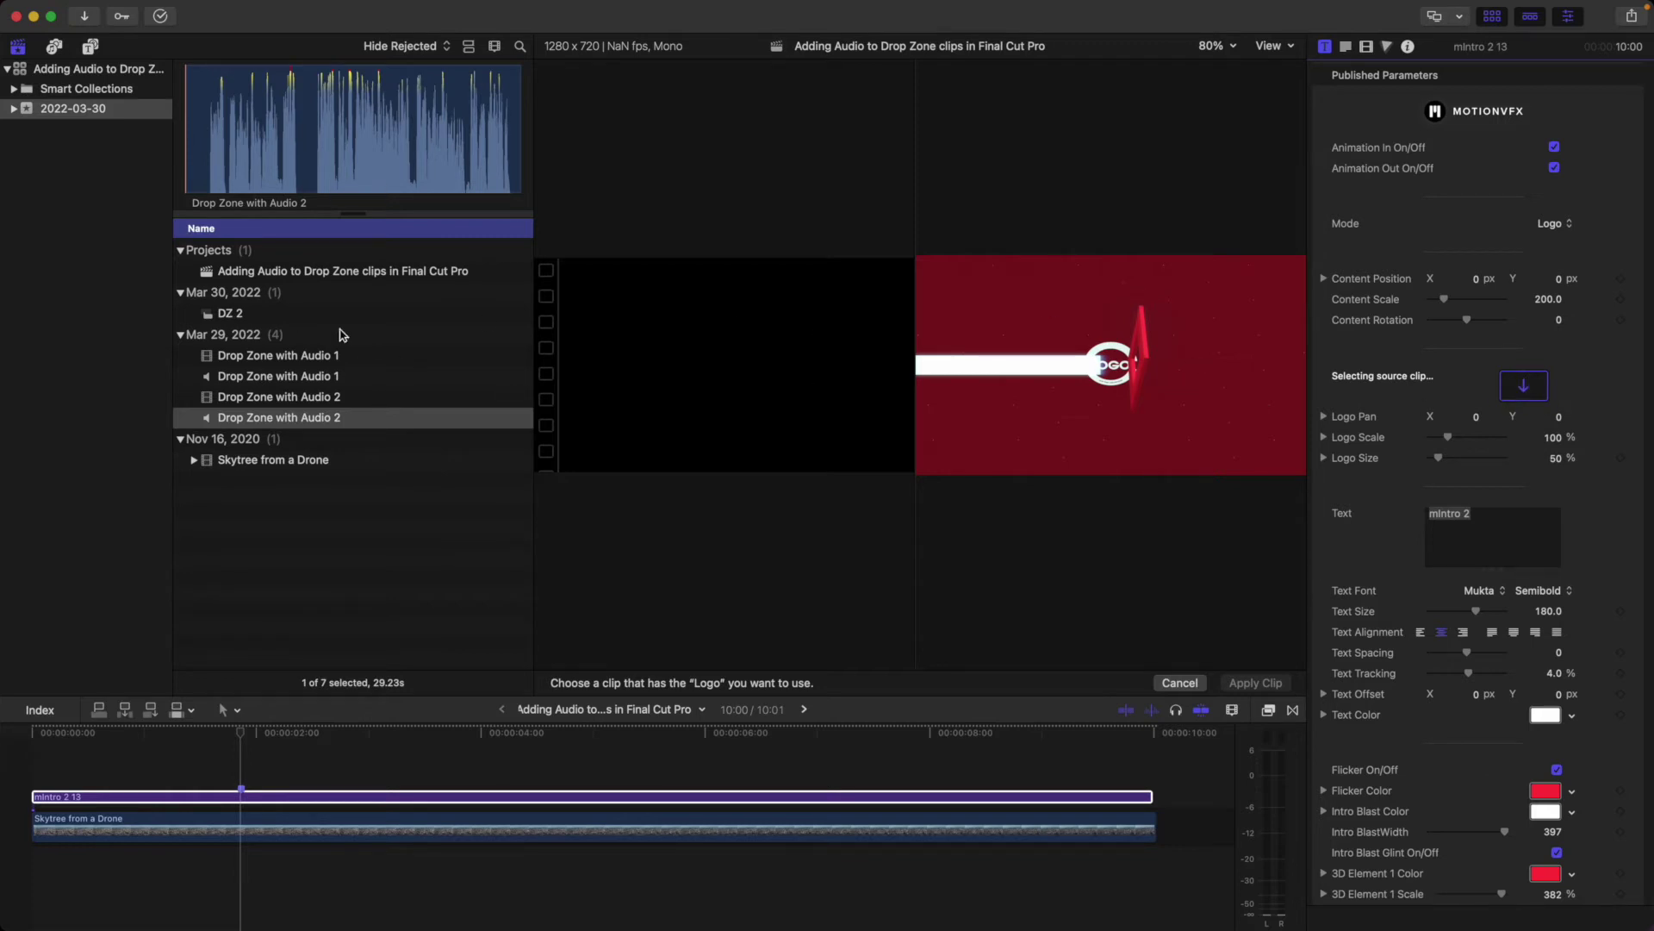
{"action": "left_click", "coordinate": [237, 317]}
{"action": "left_click", "coordinate": [185, 159]}
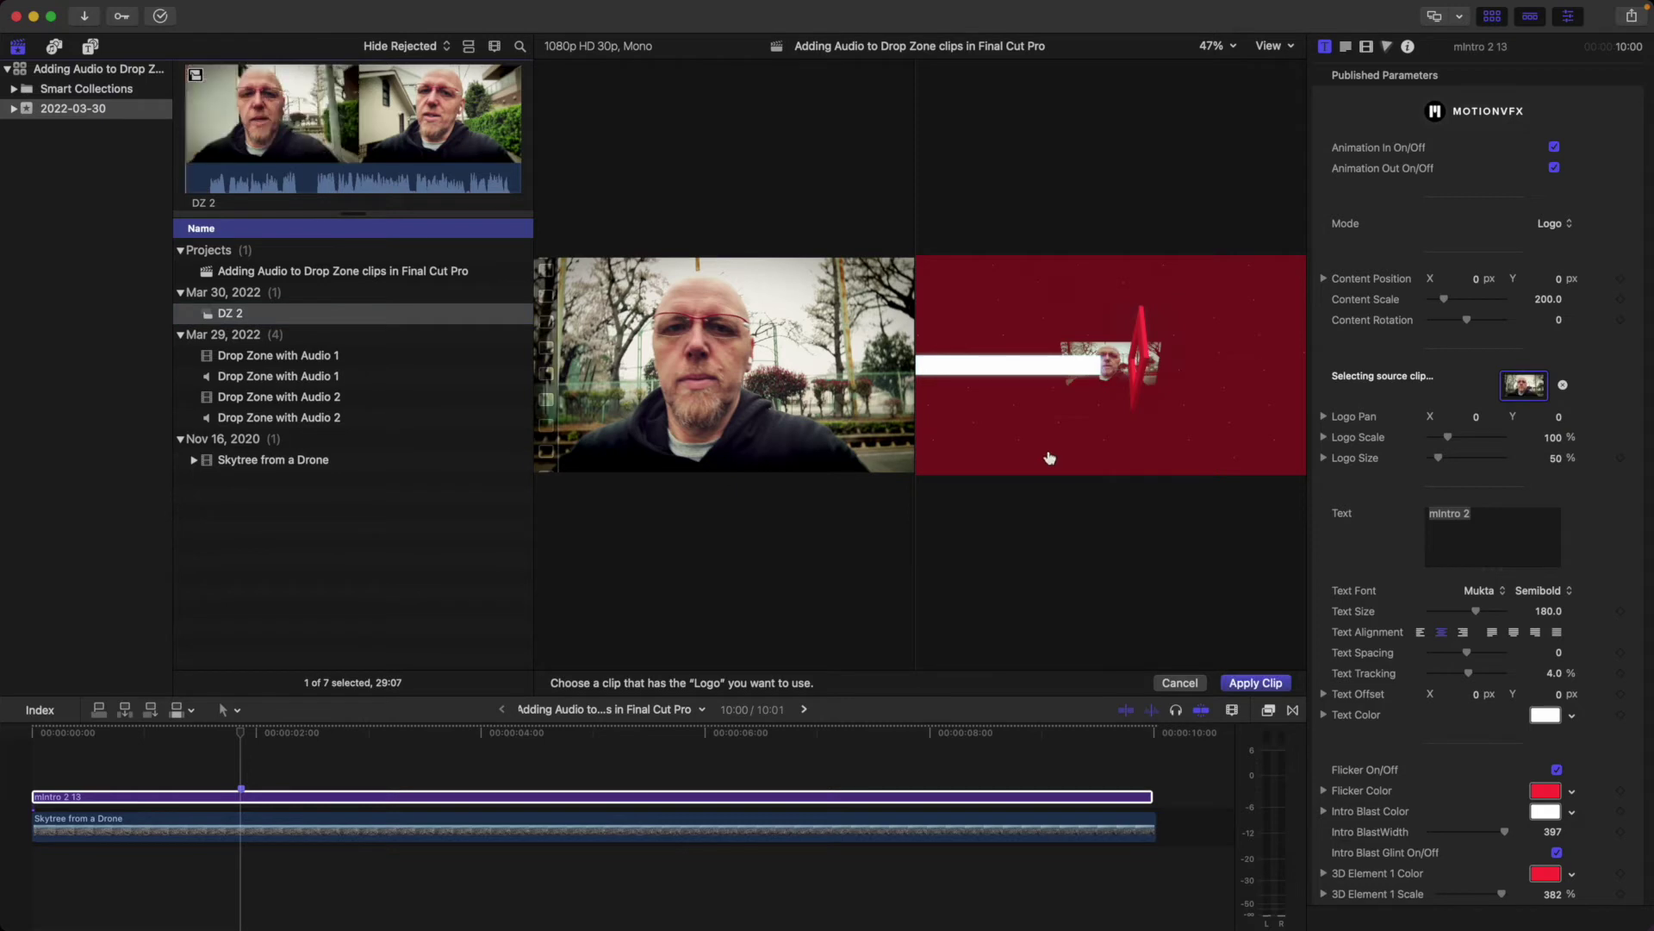
{"action": "left_click", "coordinate": [1254, 682]}
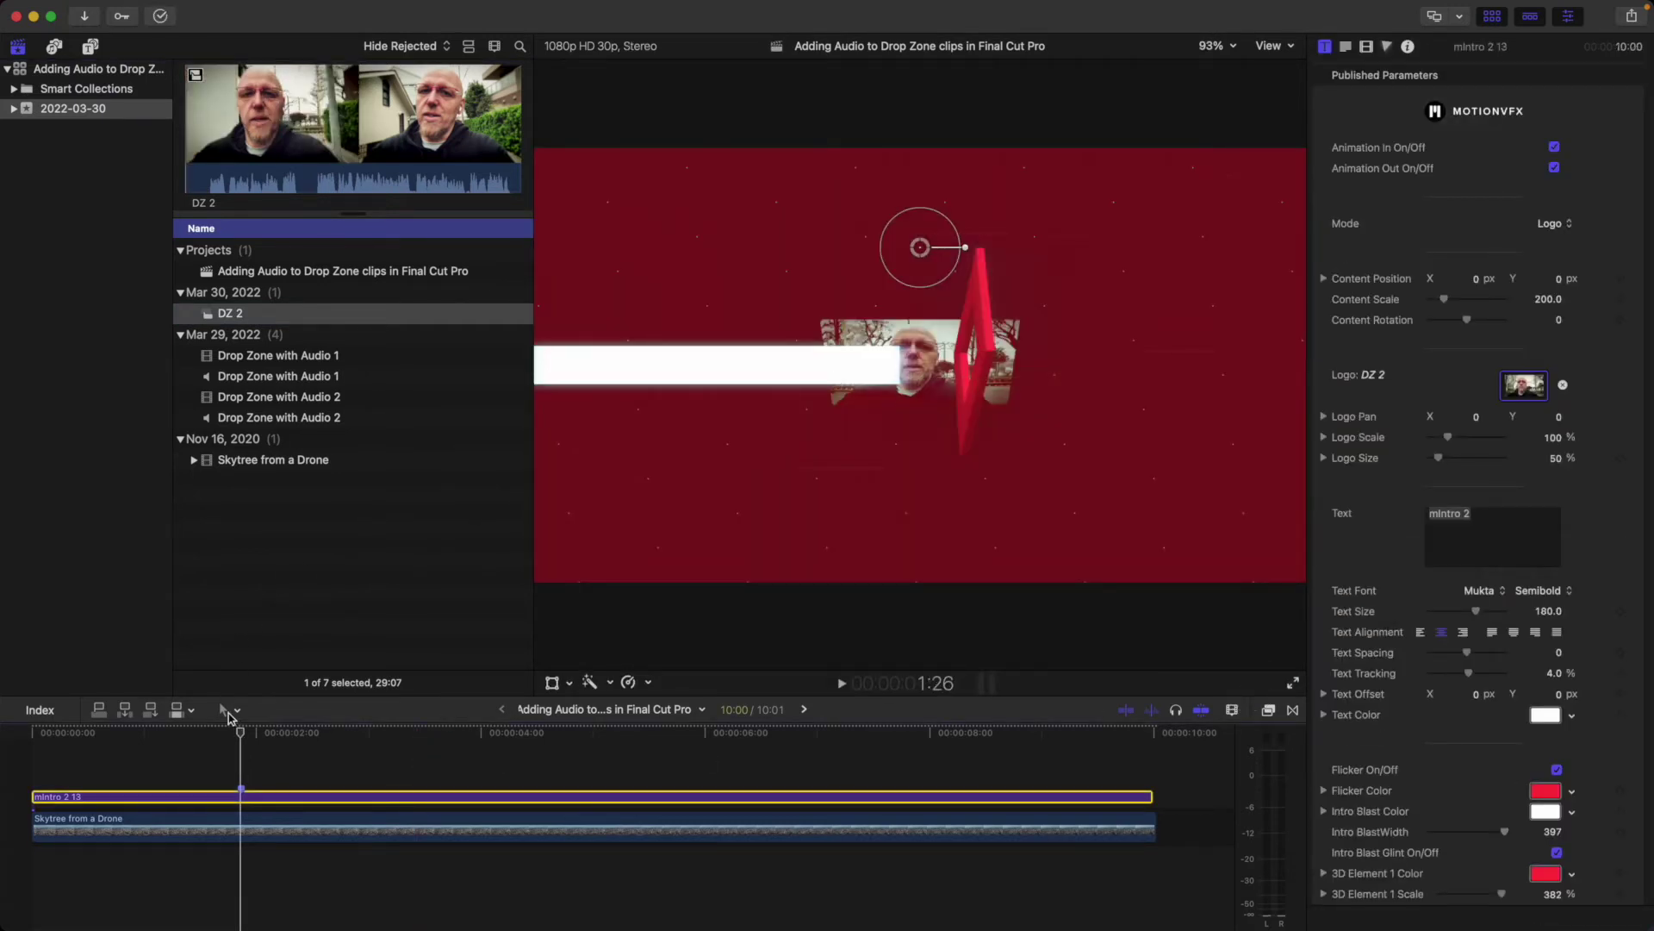
At 3:10, set the logo's Logo Size to 87% and Content Scale to about 288.
{"action": "left_click_drag", "start_coordinate": [244, 735], "coordinate": [409, 733]}
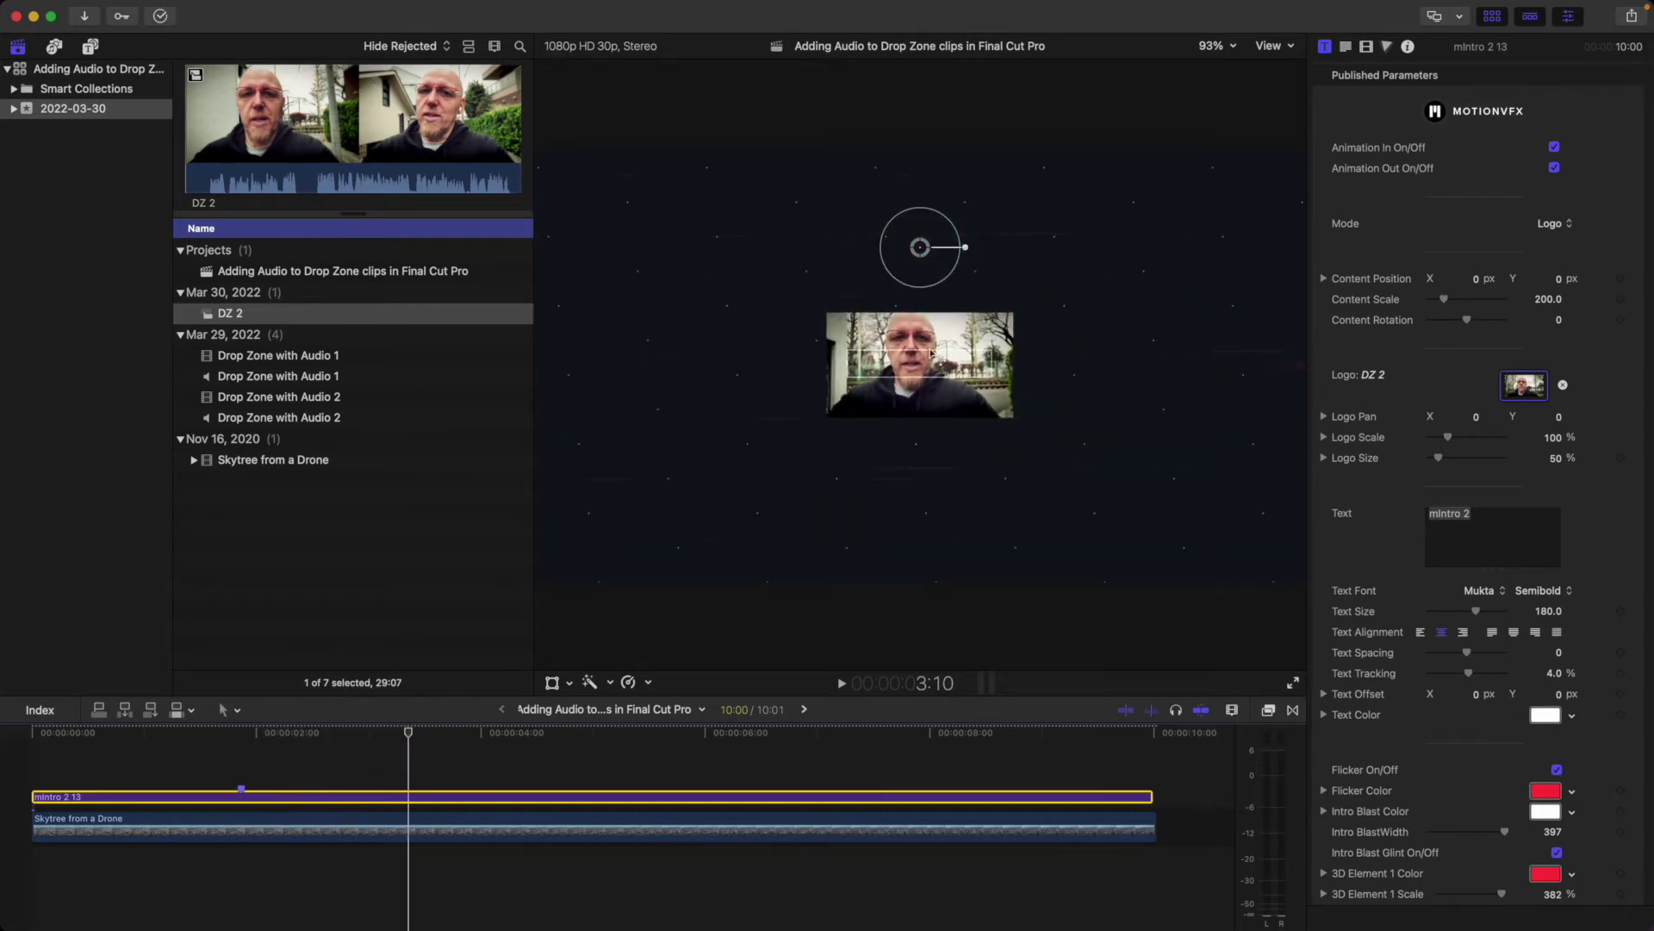
{"action": "left_click", "coordinate": [958, 233]}
{"action": "left_click_drag", "start_coordinate": [958, 234], "coordinate": [995, 235]}
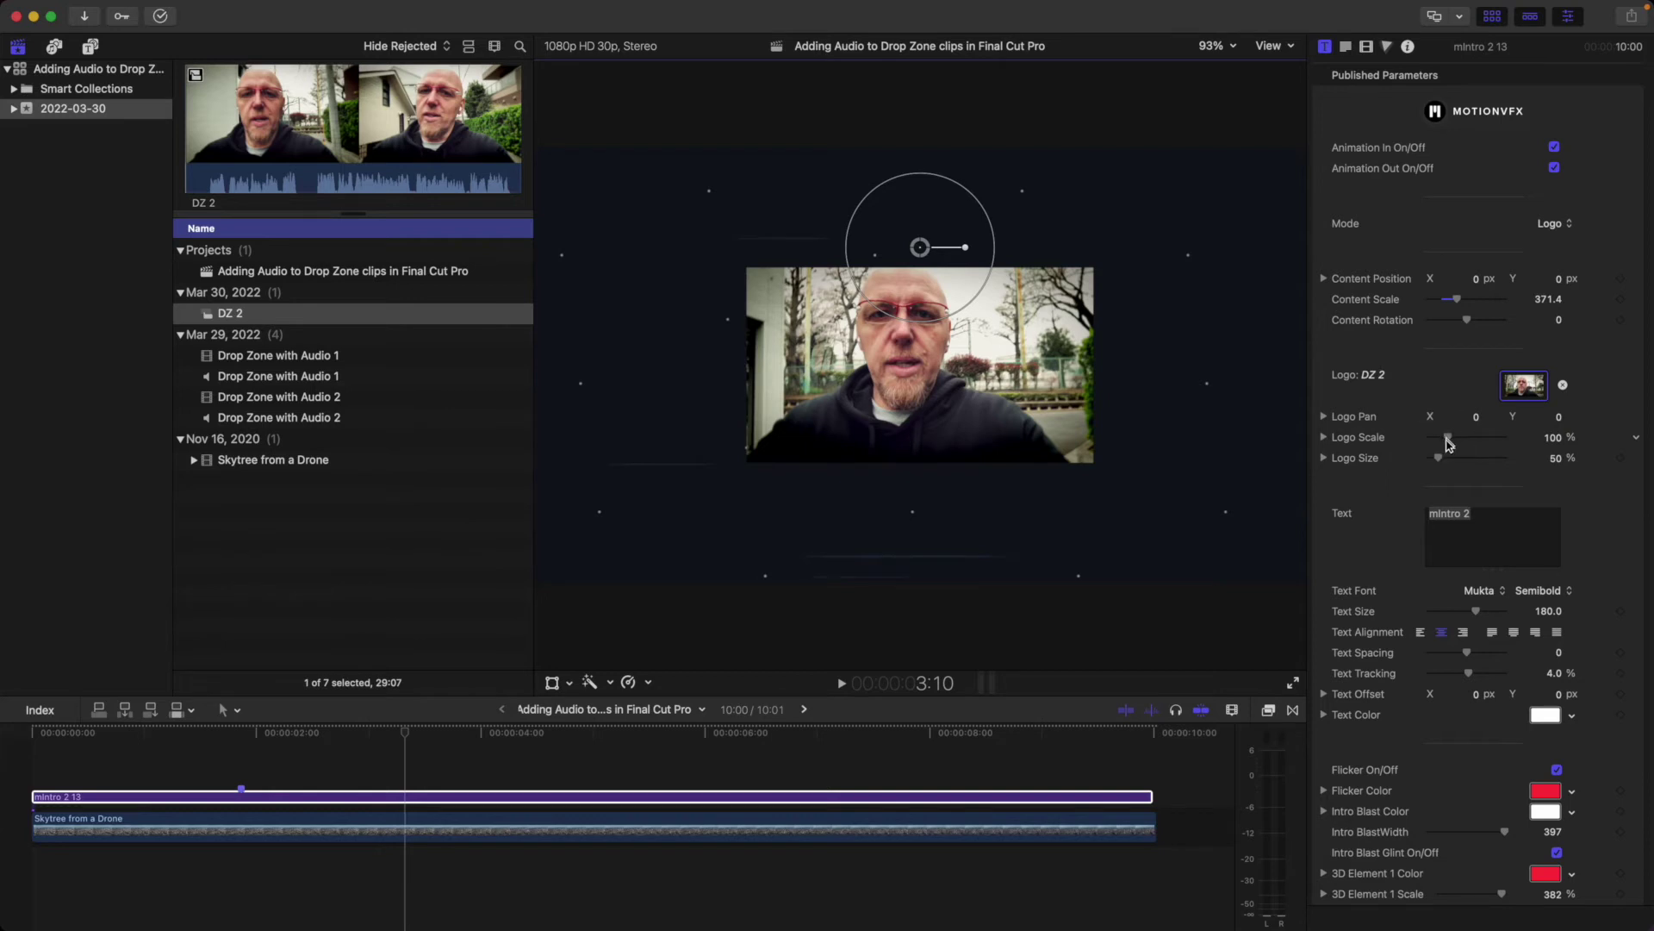
{"action": "left_click_drag", "start_coordinate": [1440, 457], "coordinate": [1448, 460]}
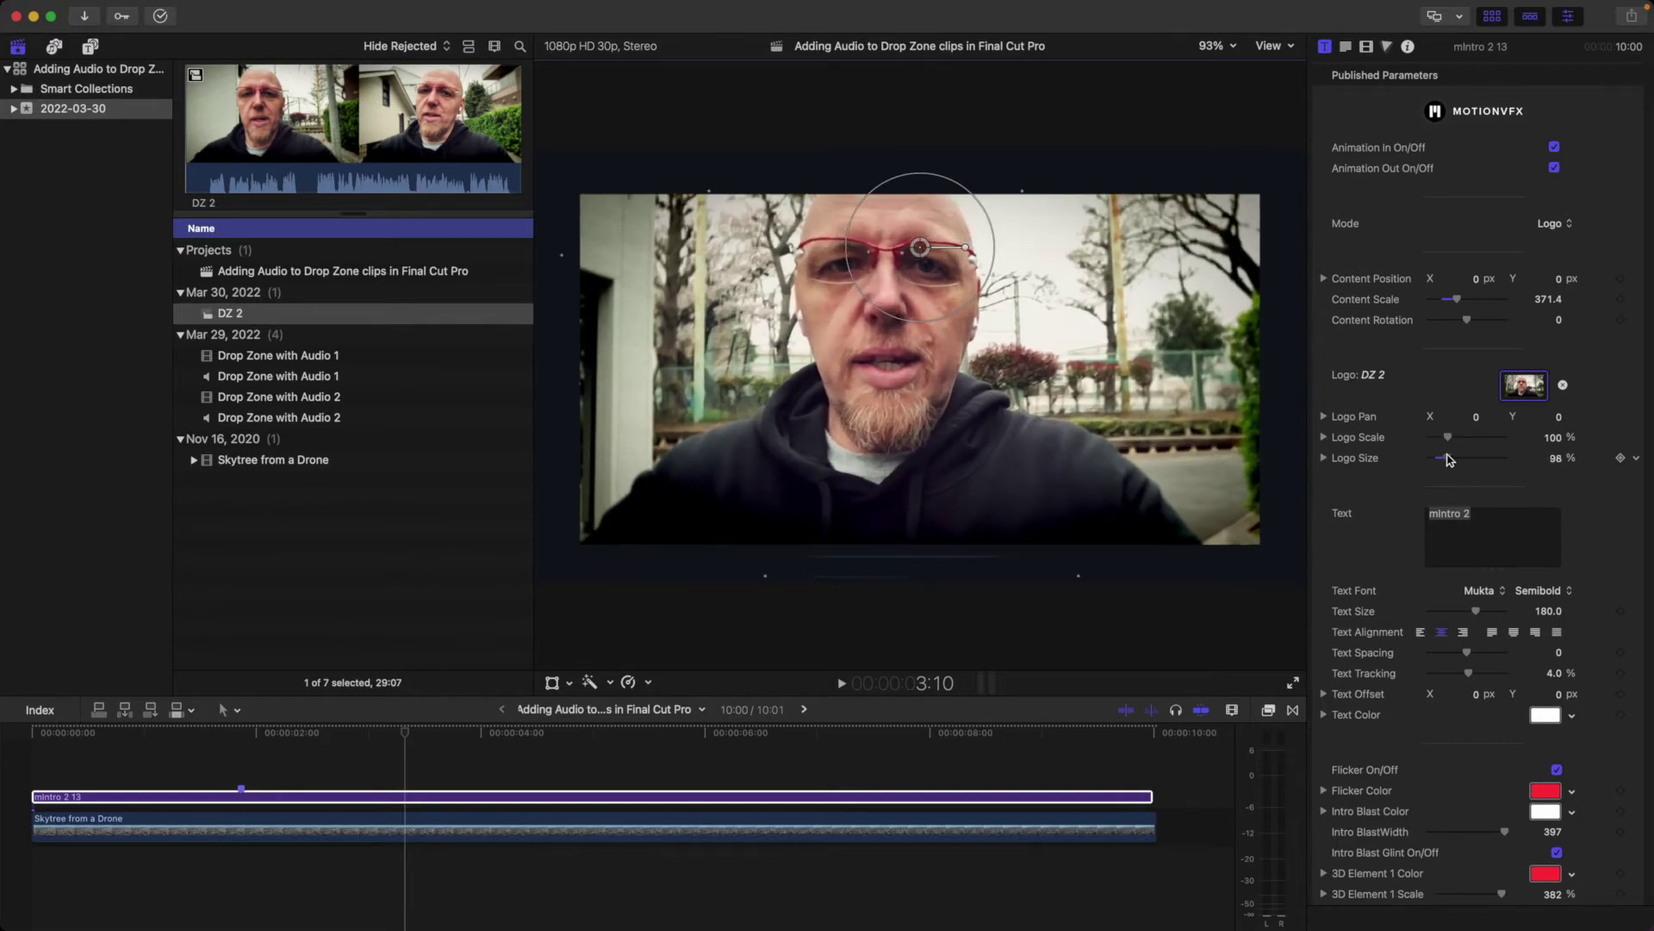
{"action": "left_click", "coordinate": [1447, 460]}
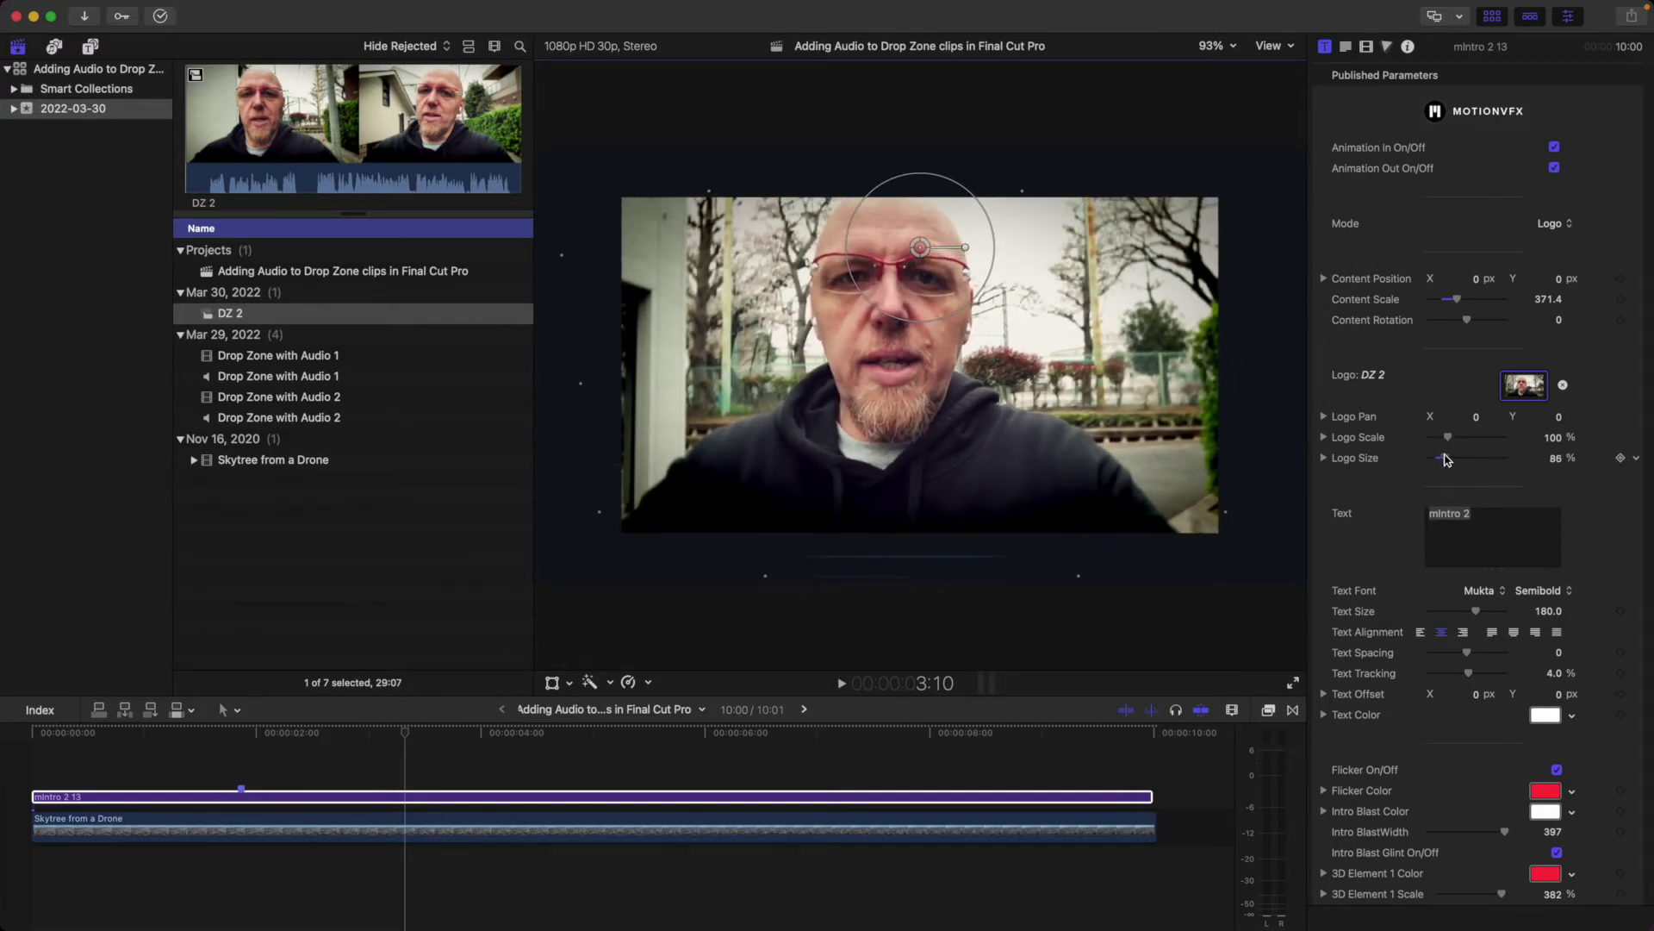
{"action": "left_click", "coordinate": [1448, 460]}
{"action": "left_click_drag", "start_coordinate": [1448, 461], "coordinate": [1449, 460]}
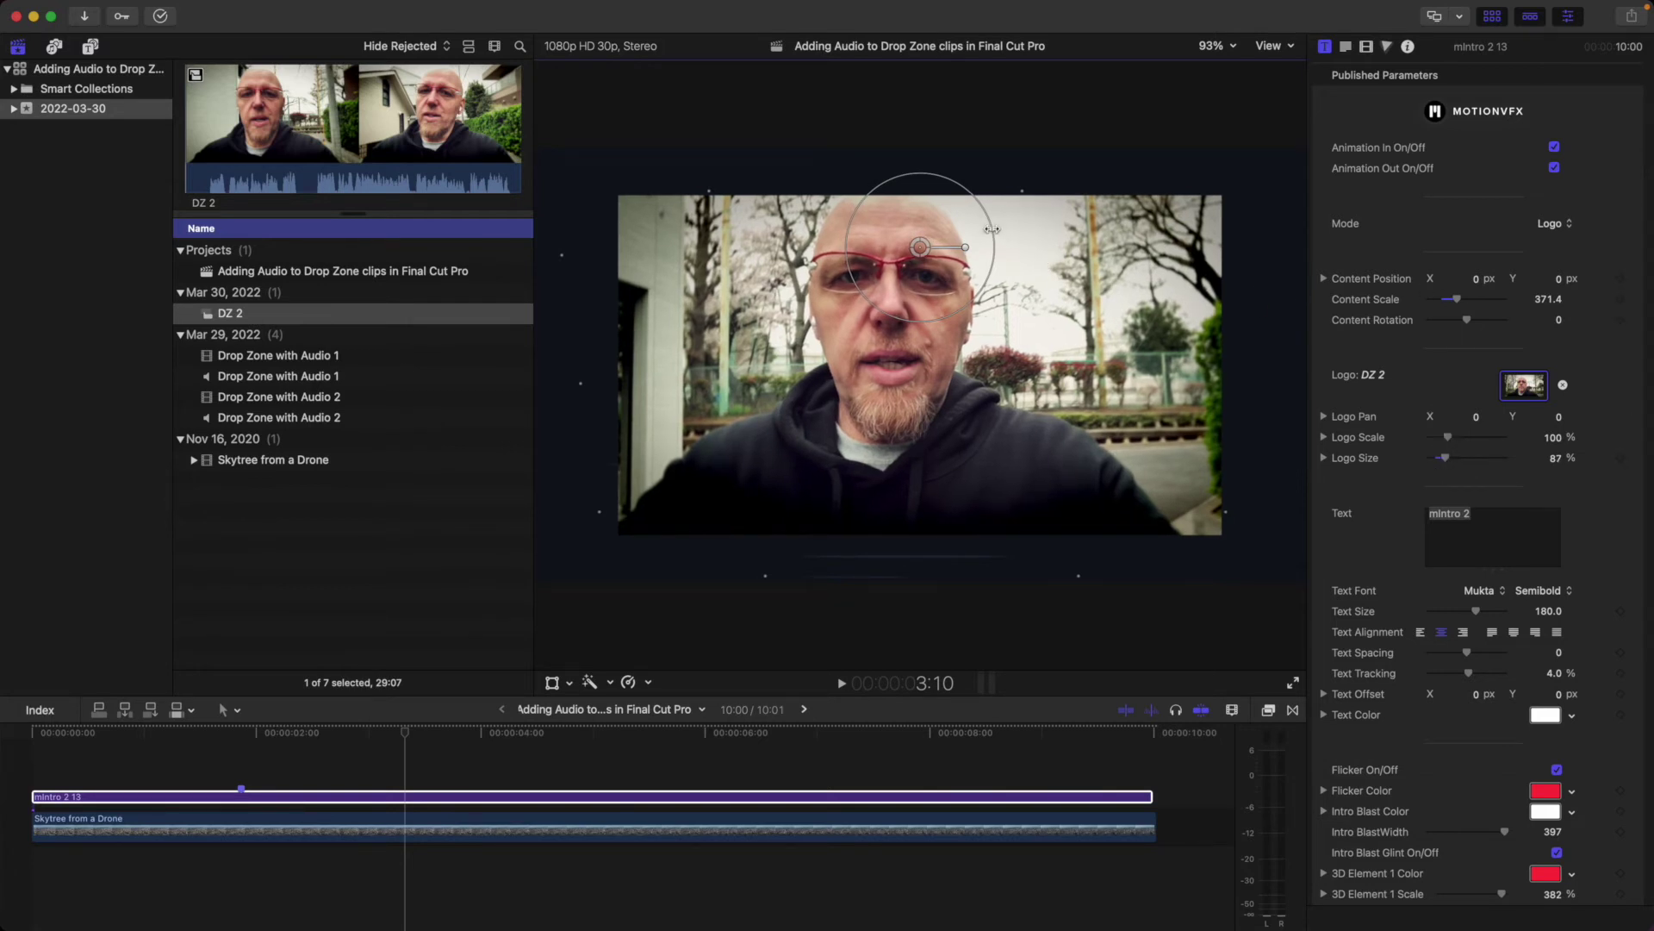
{"action": "left_click_drag", "start_coordinate": [993, 229], "coordinate": [975, 239]}
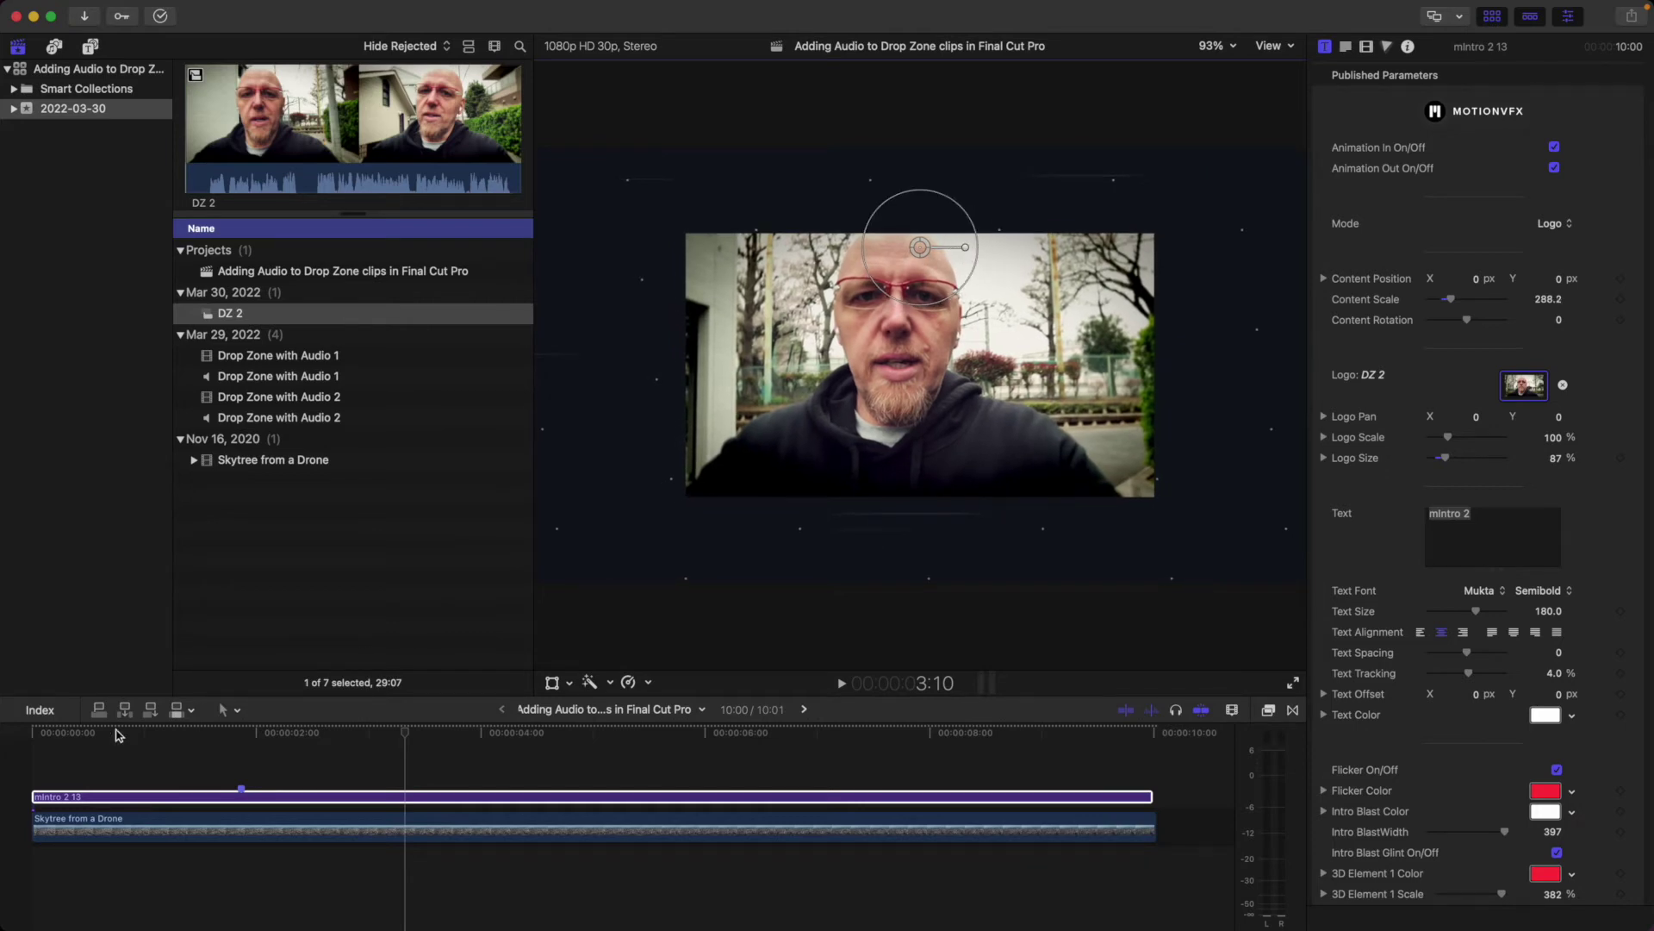
{"action": "left_click", "coordinate": [32, 738]}
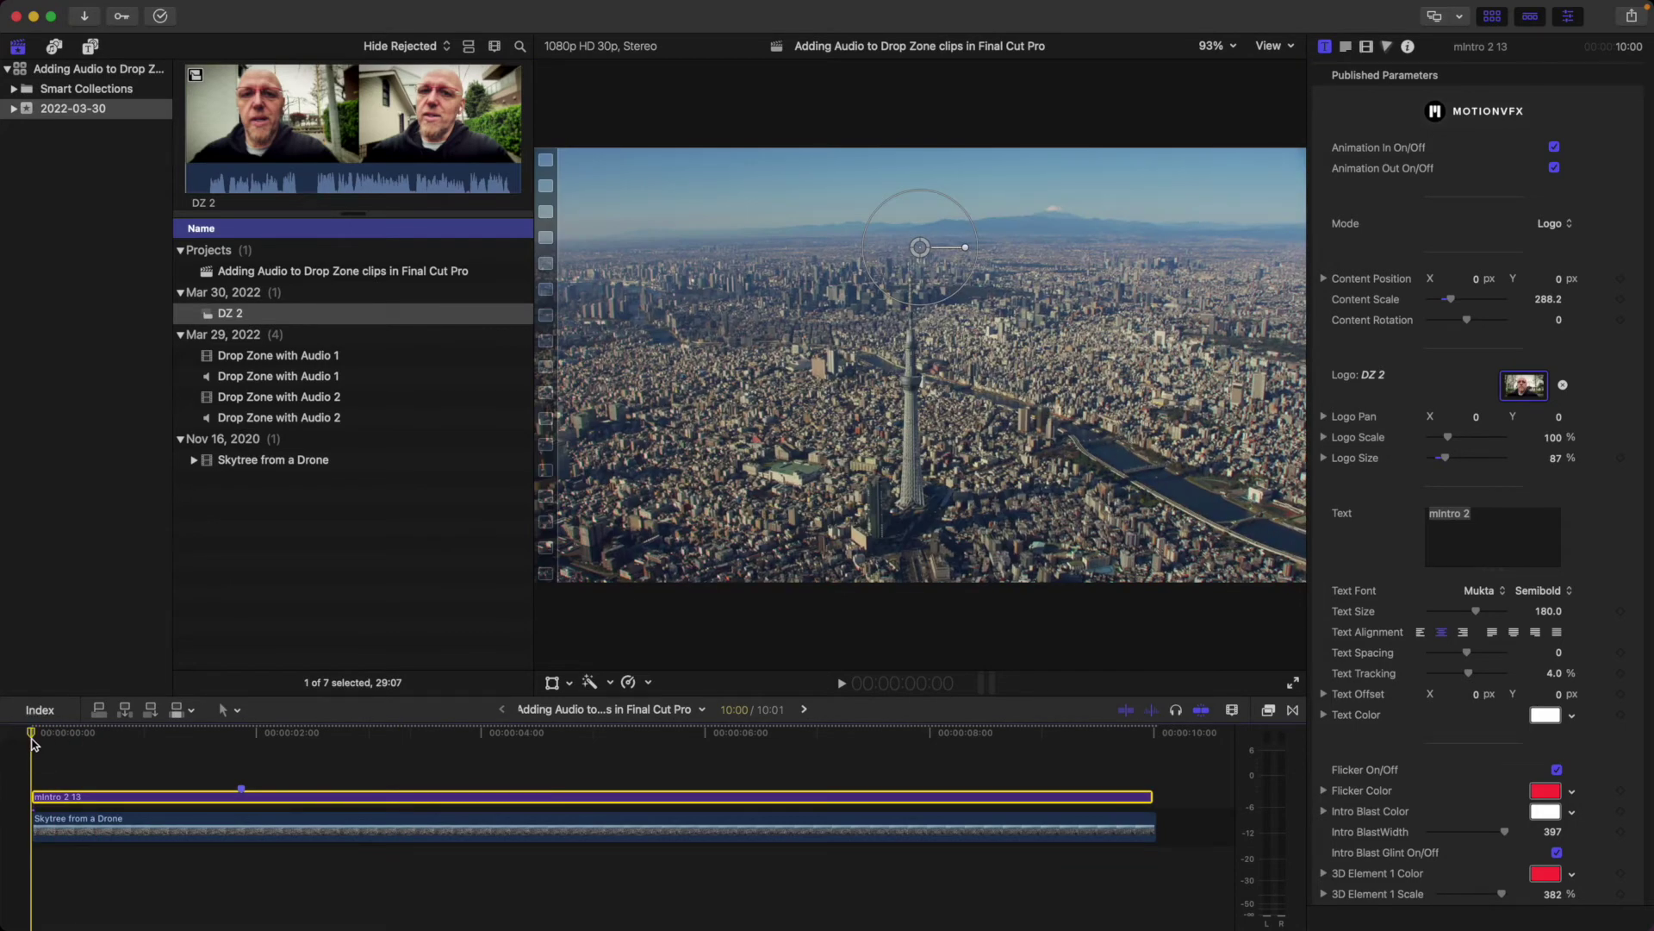
{"action": "key", "text": "space"}
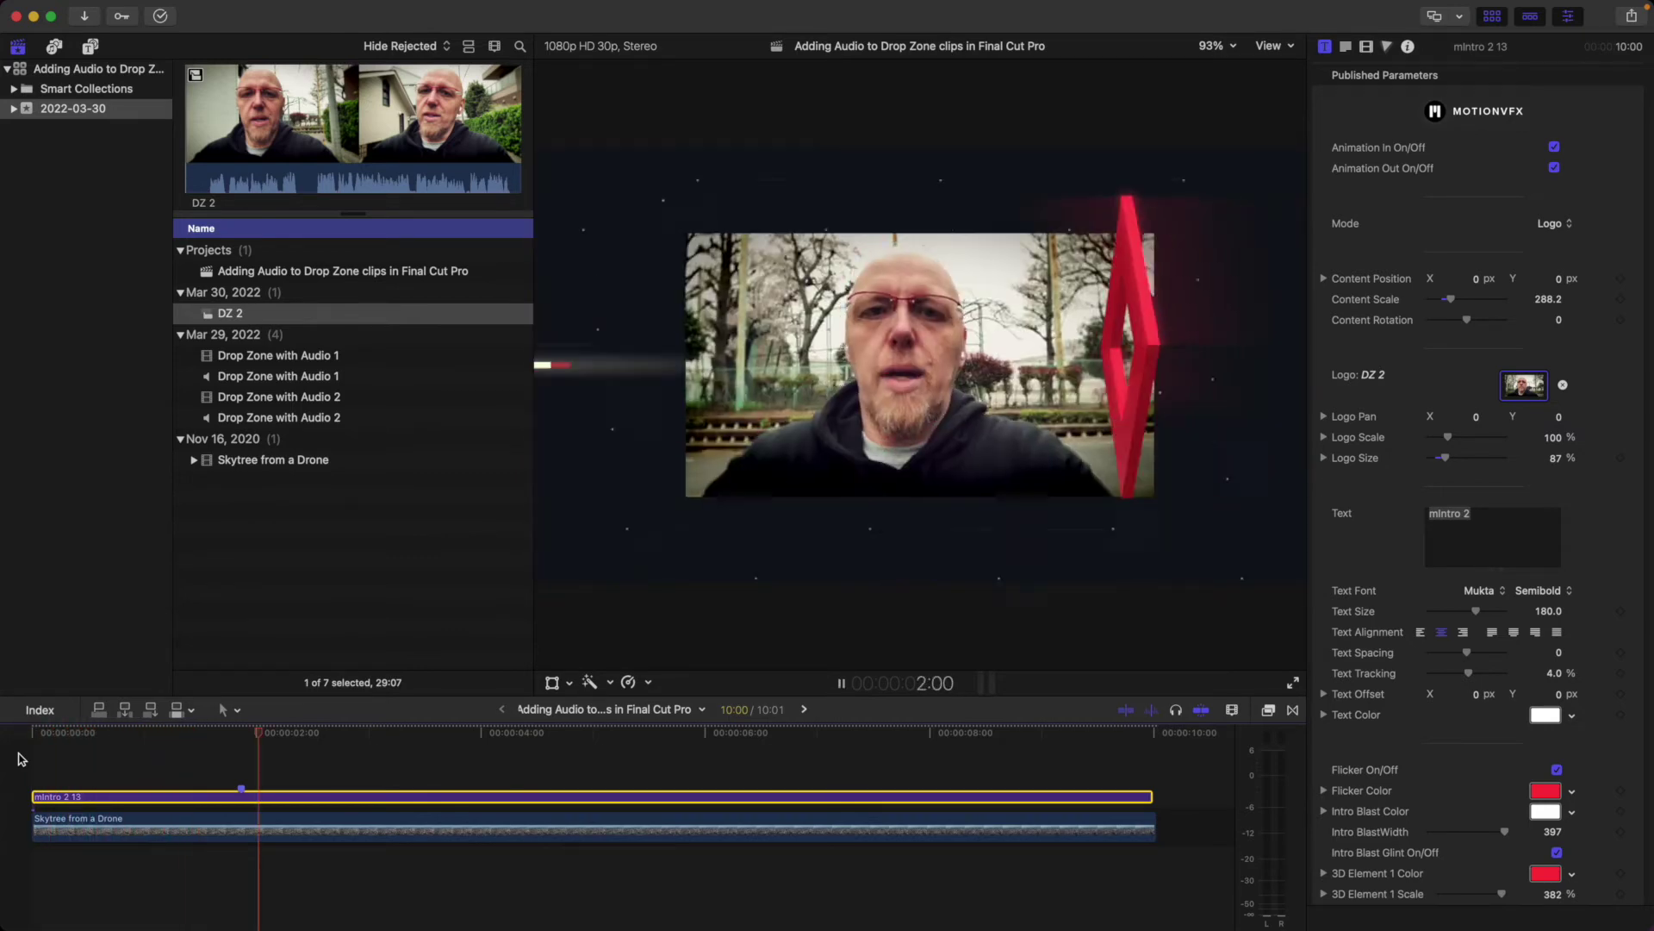
{"action": "key", "text": "space"}
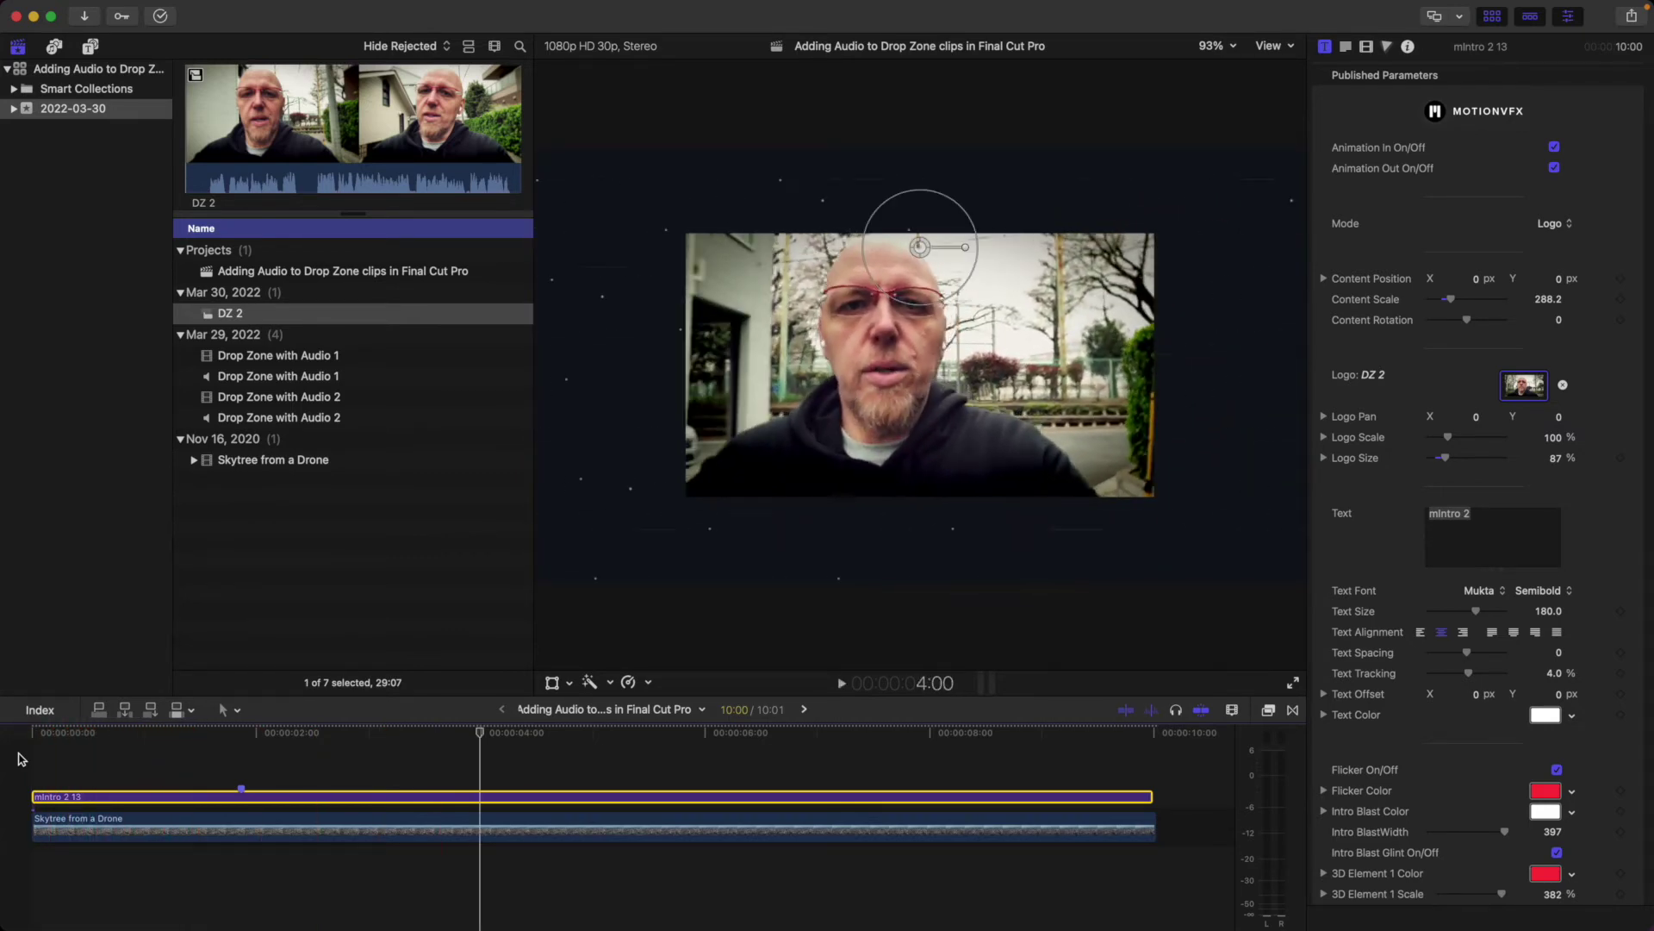
{"action": "left_click", "coordinate": [22, 746]}
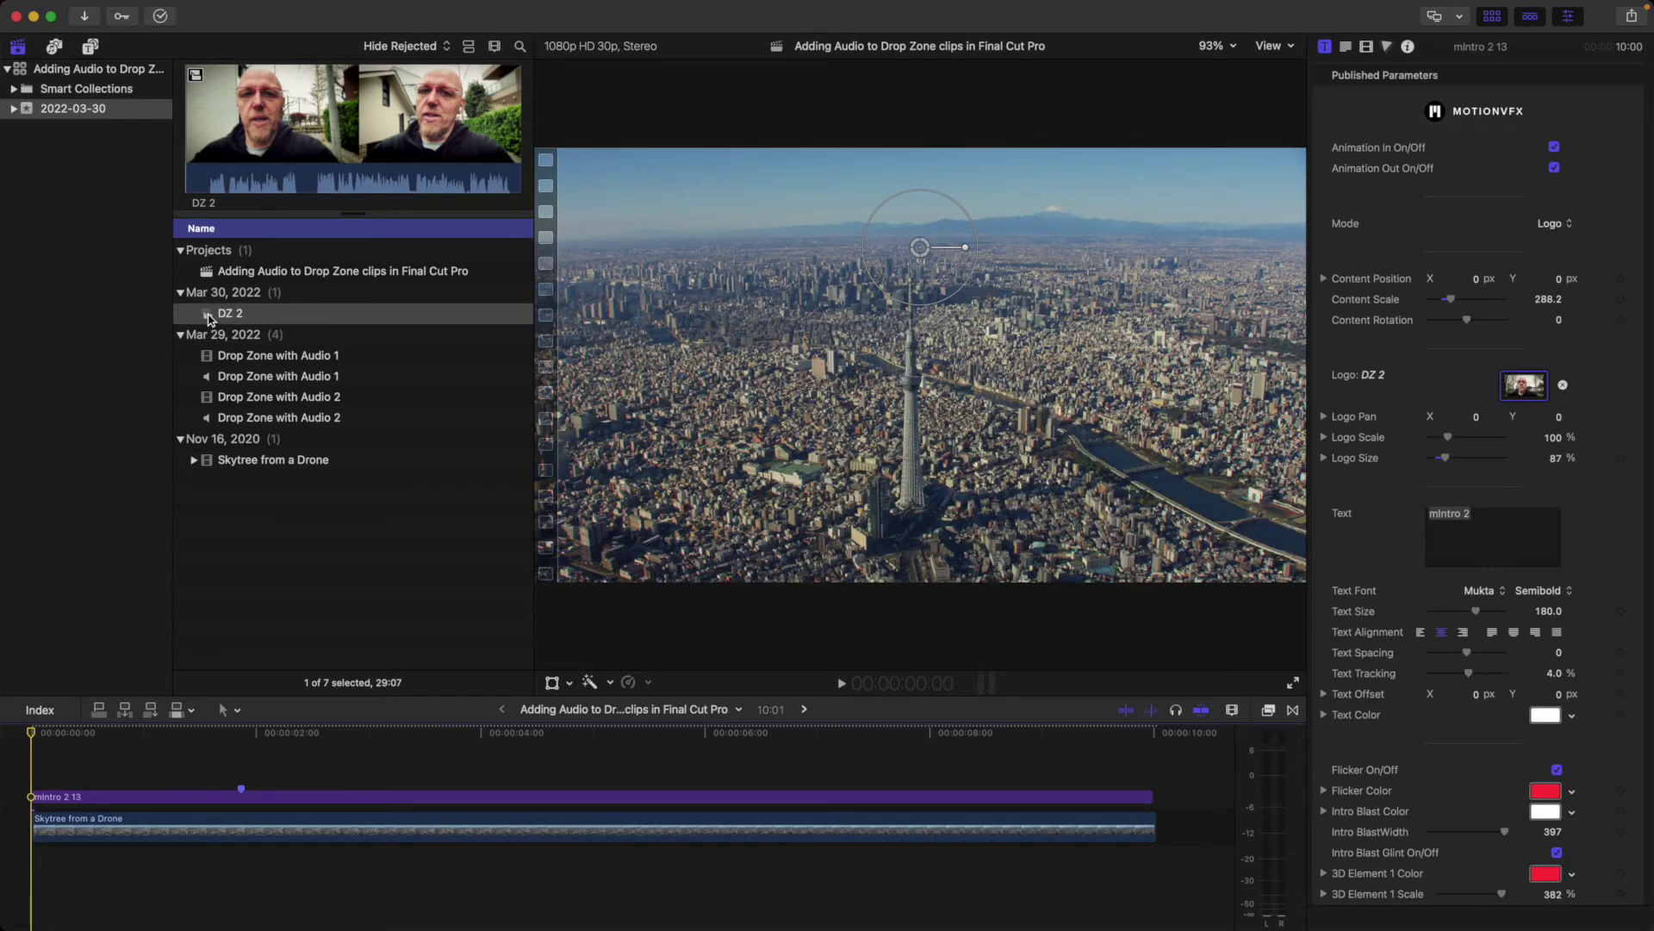
Connect DZ 2 below the clips, trim 3 seconds off its start, and end it at the playhead.
{"action": "left_click_drag", "start_coordinate": [208, 319], "coordinate": [38, 872]}
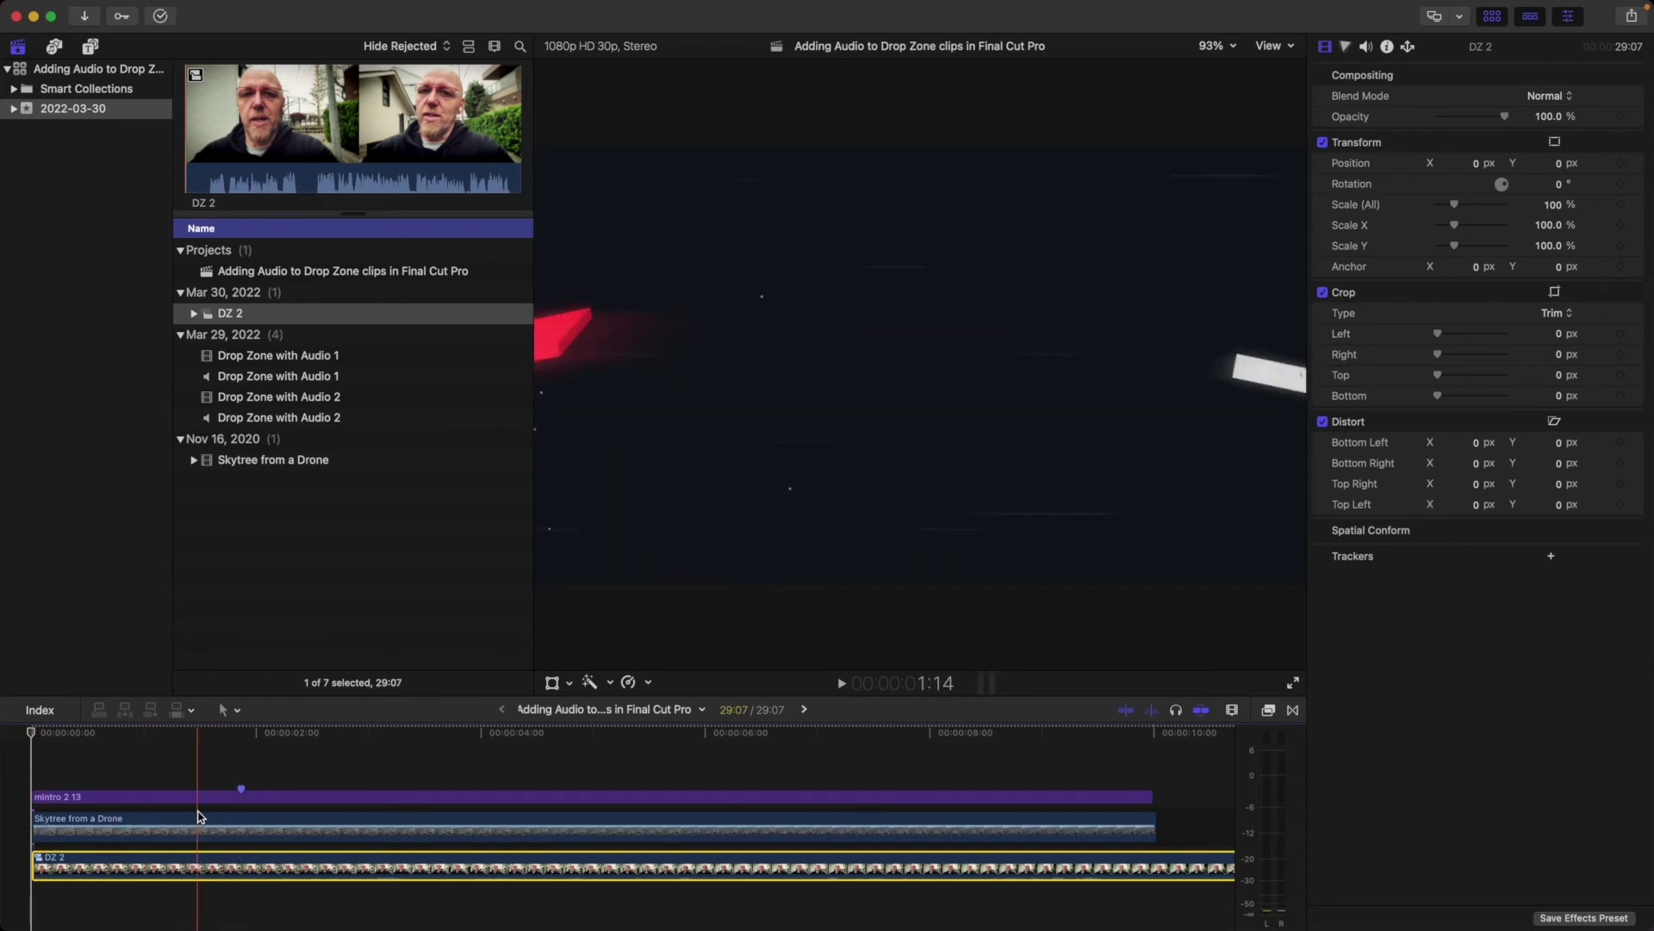
{"action": "key", "text": "space"}
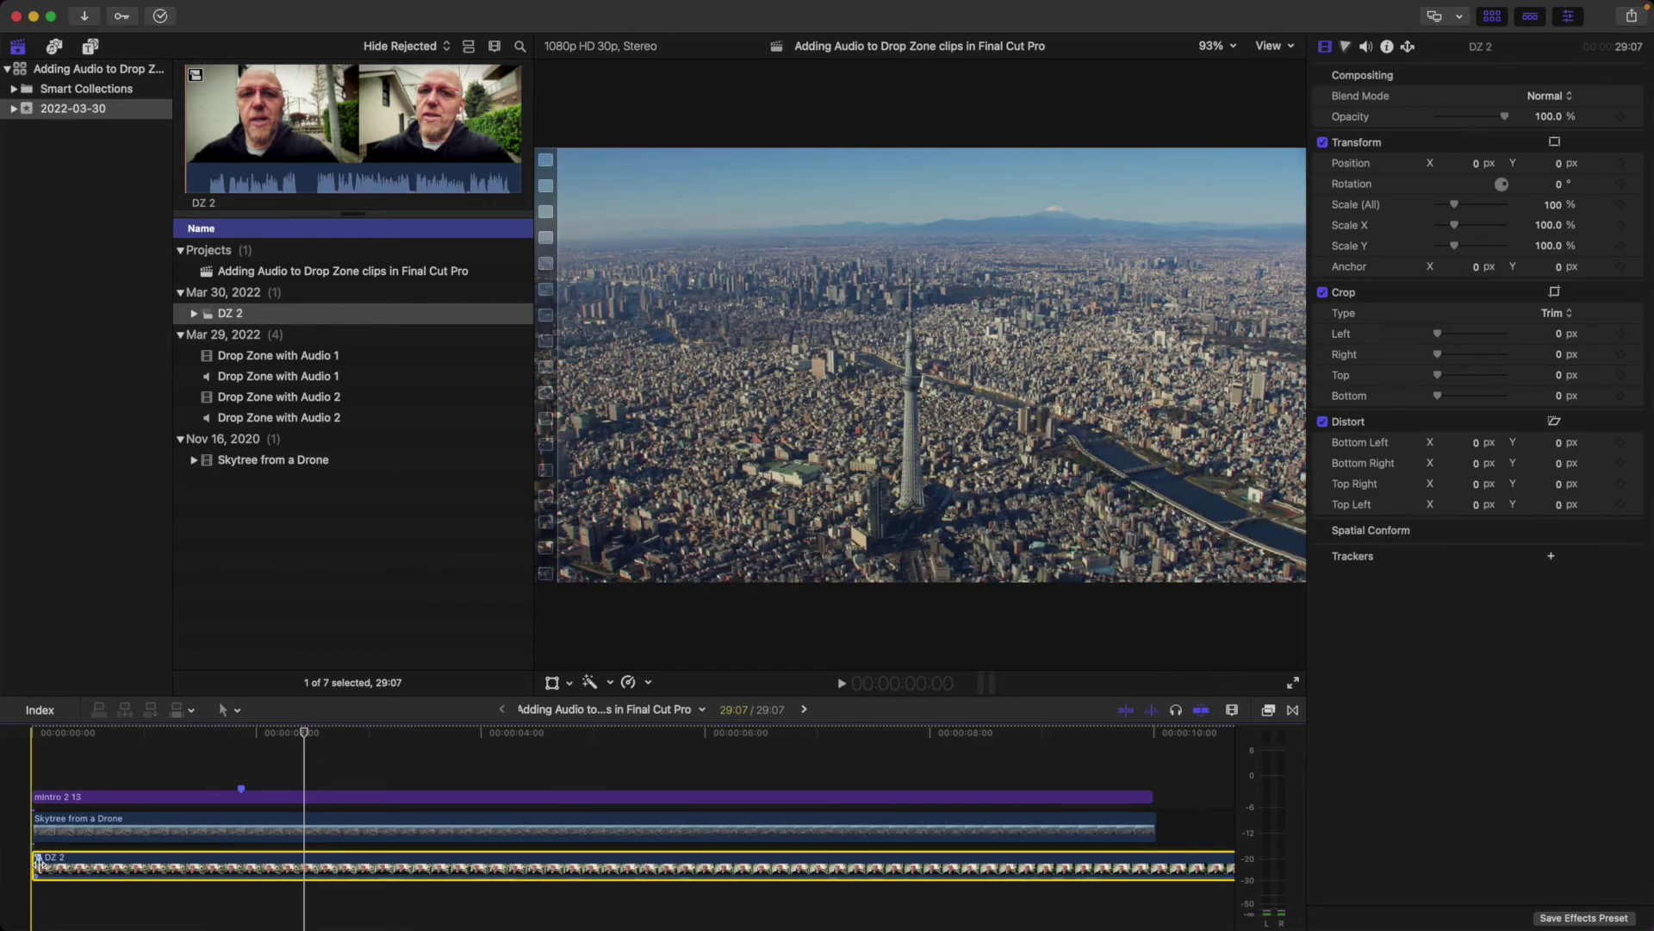
{"action": "left_click_drag", "start_coordinate": [36, 866], "coordinate": [213, 866]}
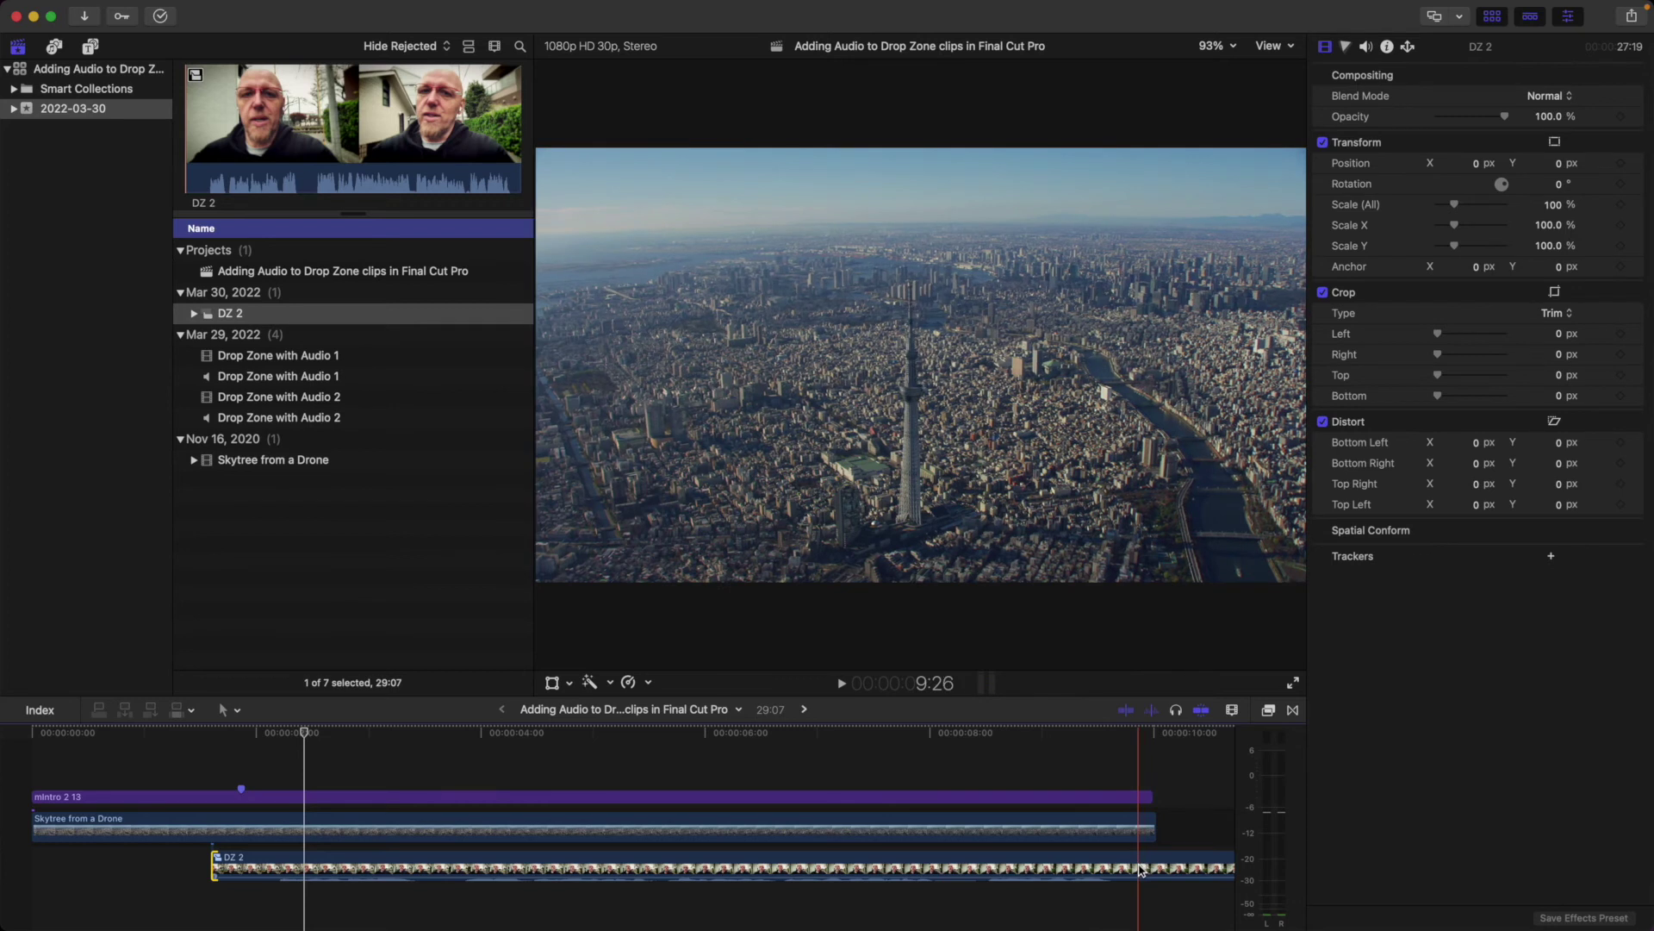
{"action": "left_click", "coordinate": [1140, 867]}
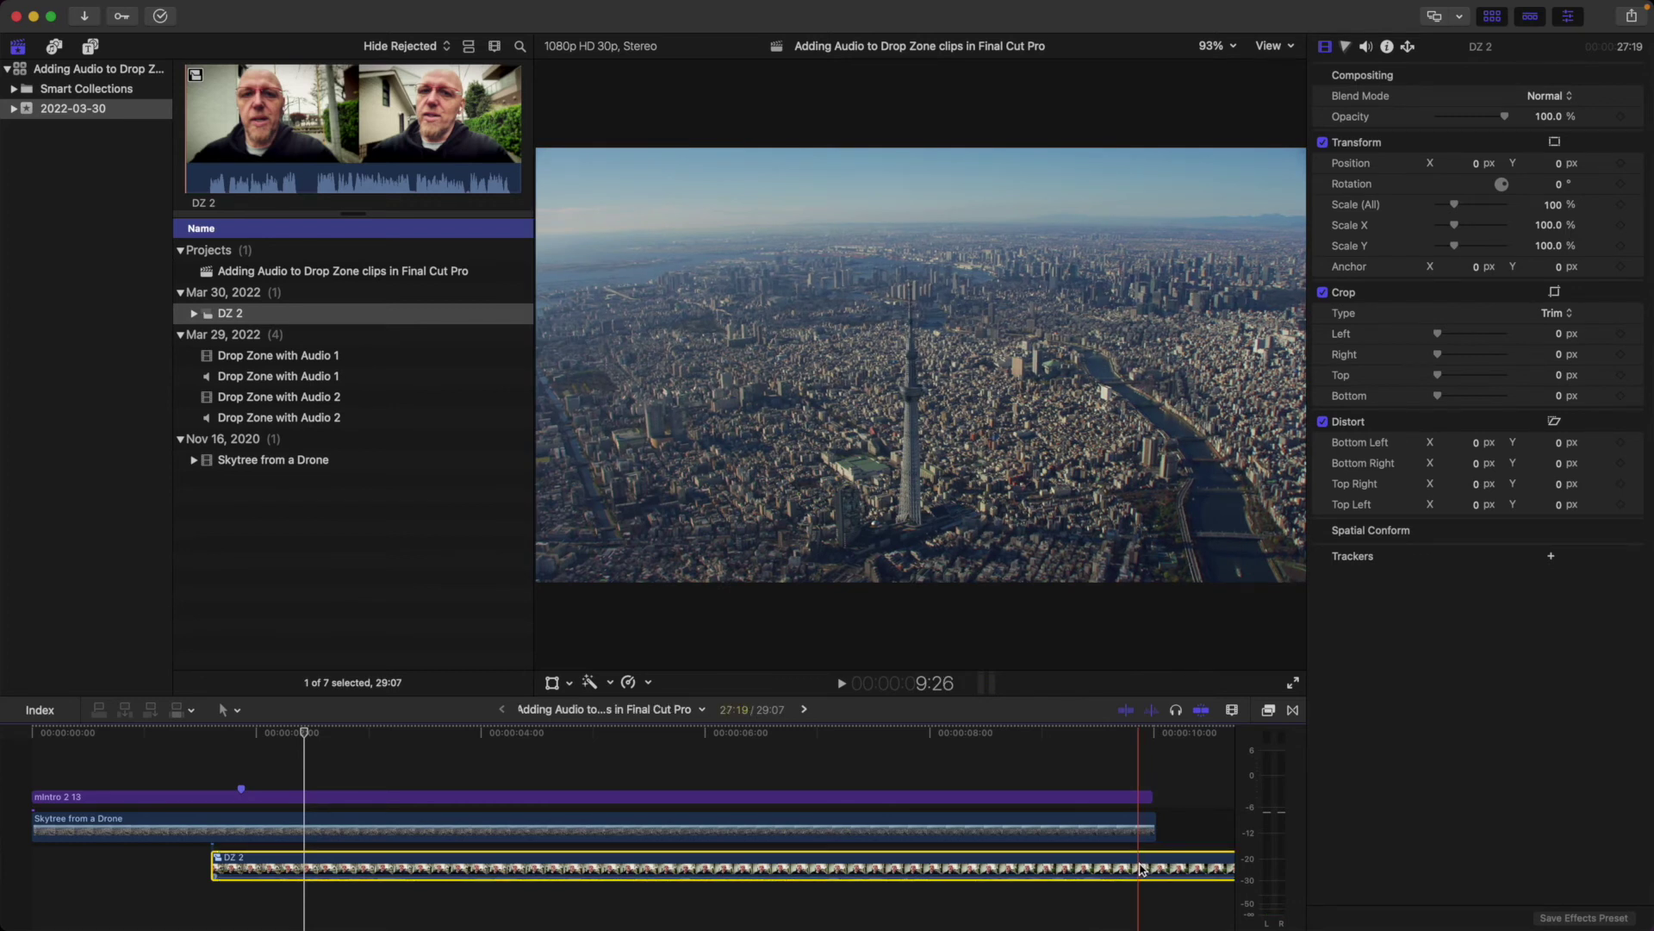
{"action": "key", "text": "alt+bracketright"}
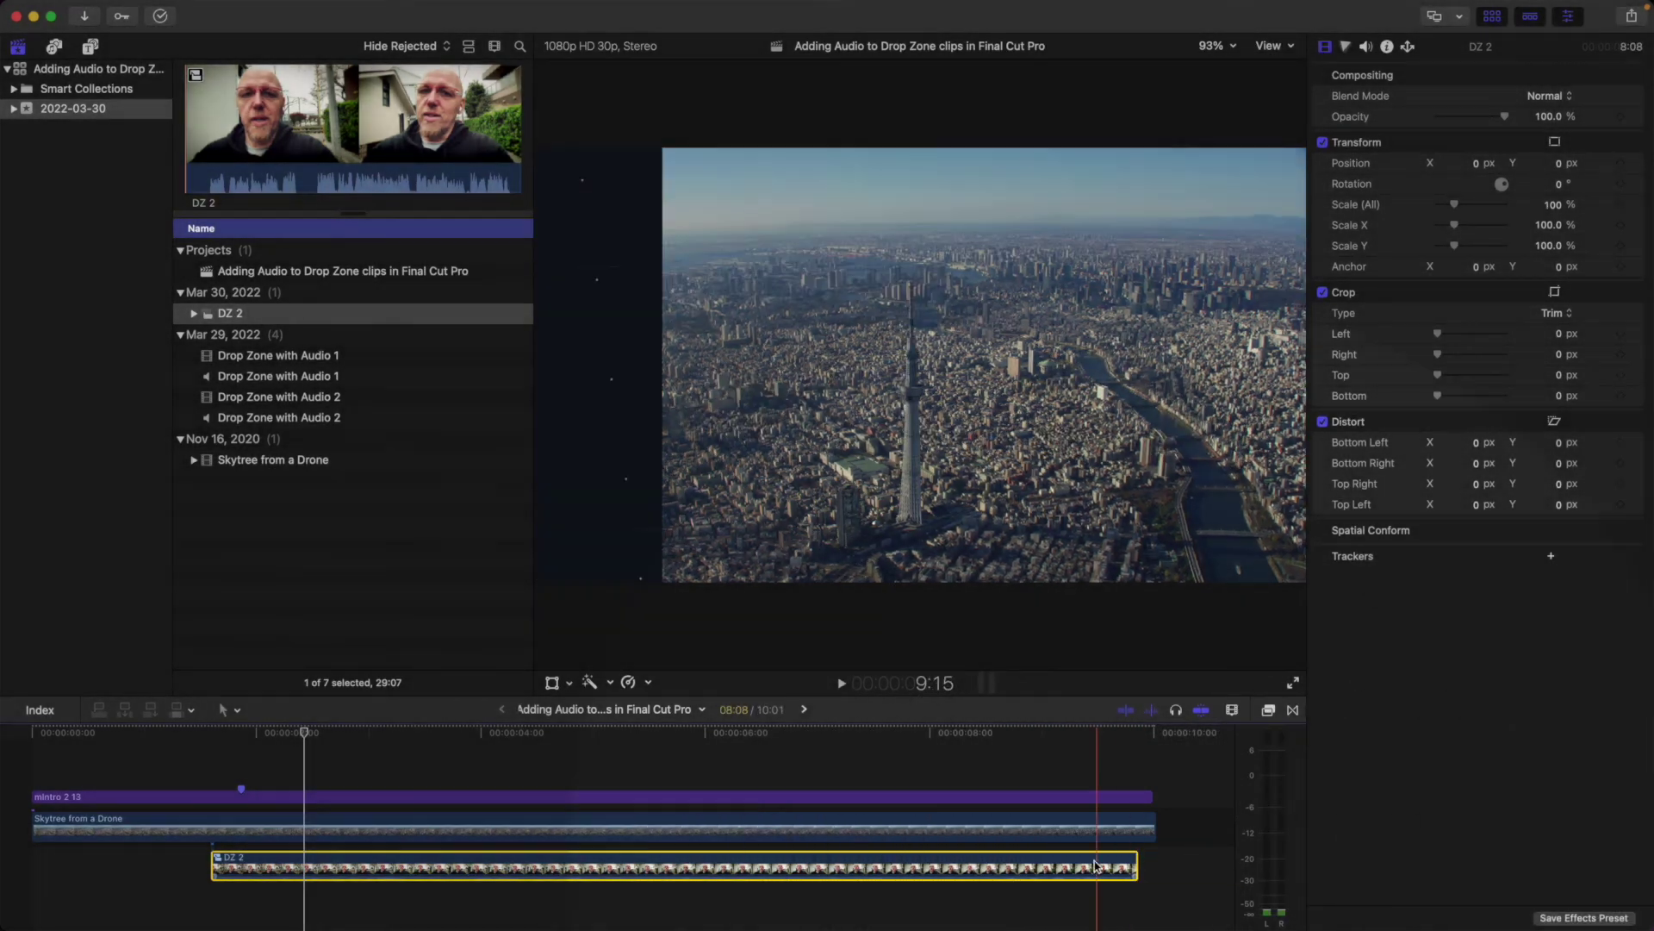
Add Cross Dissolves to DZ 2, lengthen the opening one, shorten the closing one, then play the title full screen from the start.
{"action": "left_click", "coordinate": [1293, 710]}
{"action": "left_click_drag", "start_coordinate": [1079, 789], "coordinate": [259, 868]}
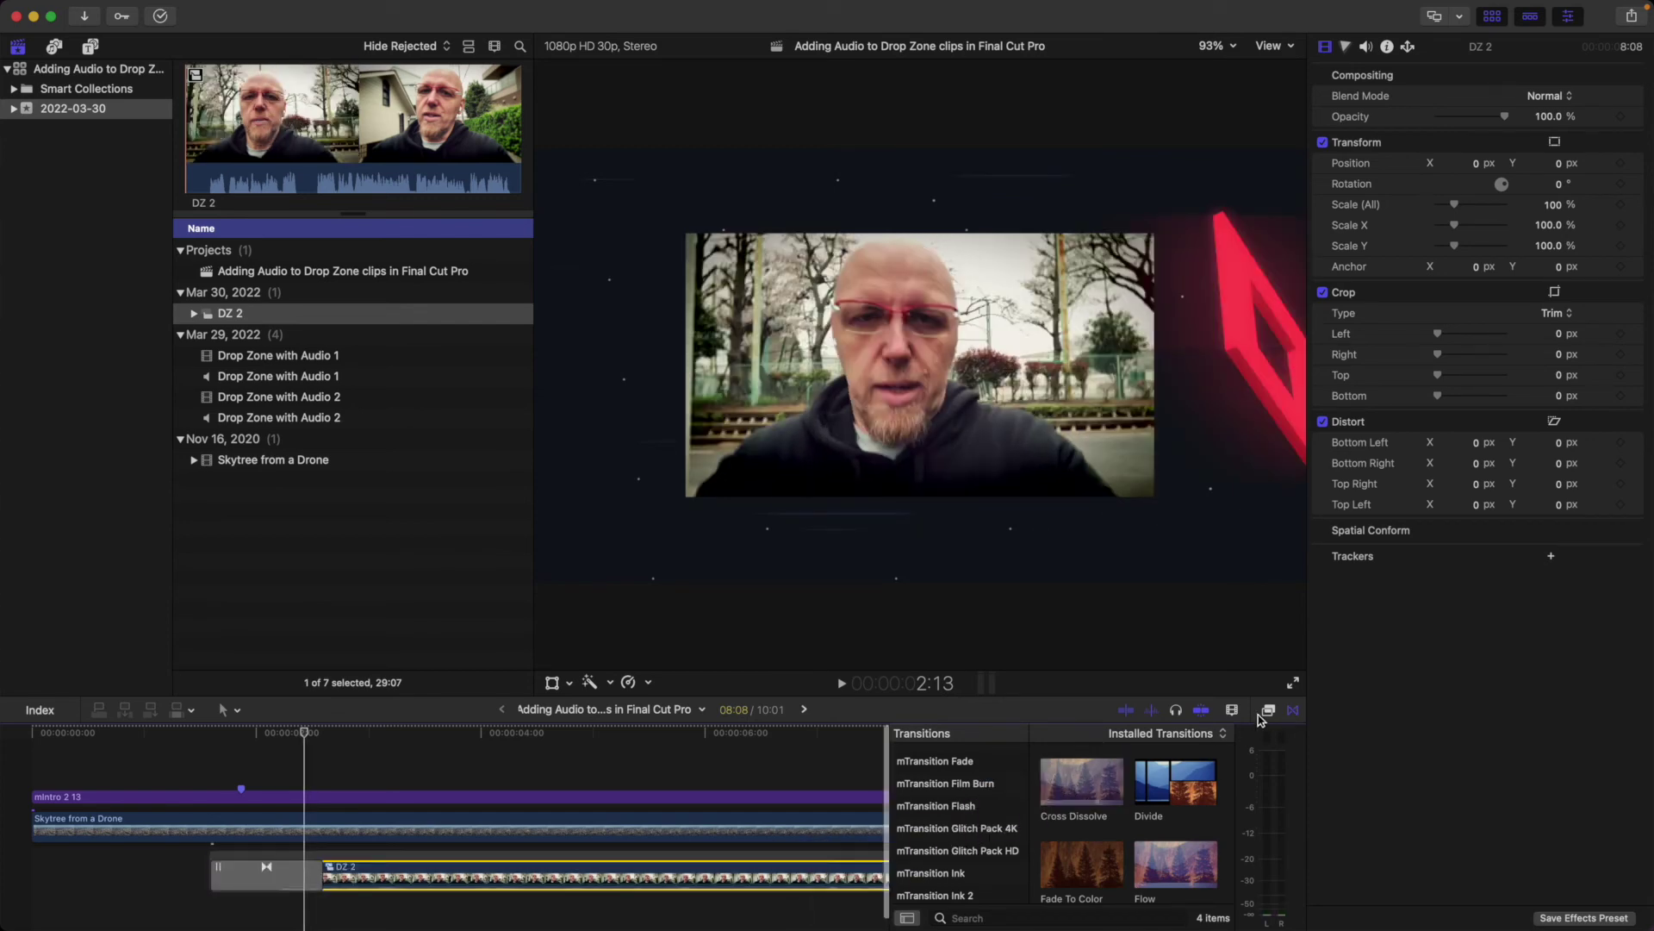
{"action": "left_click", "coordinate": [1294, 710]}
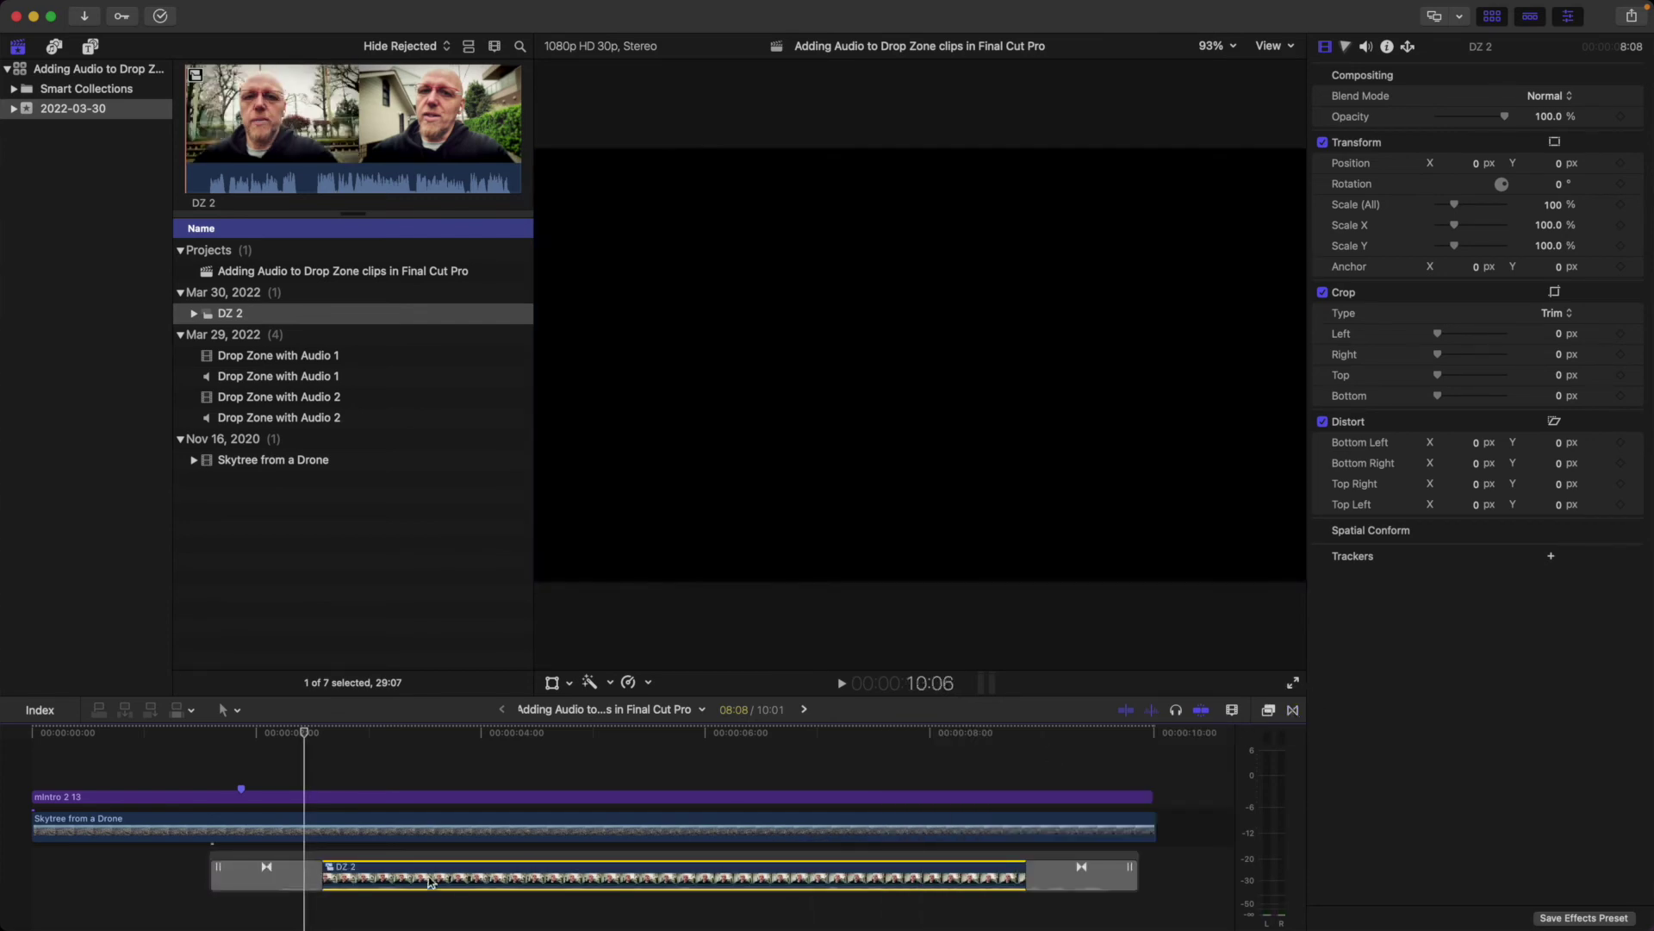
{"action": "left_click_drag", "start_coordinate": [319, 873], "coordinate": [250, 876]}
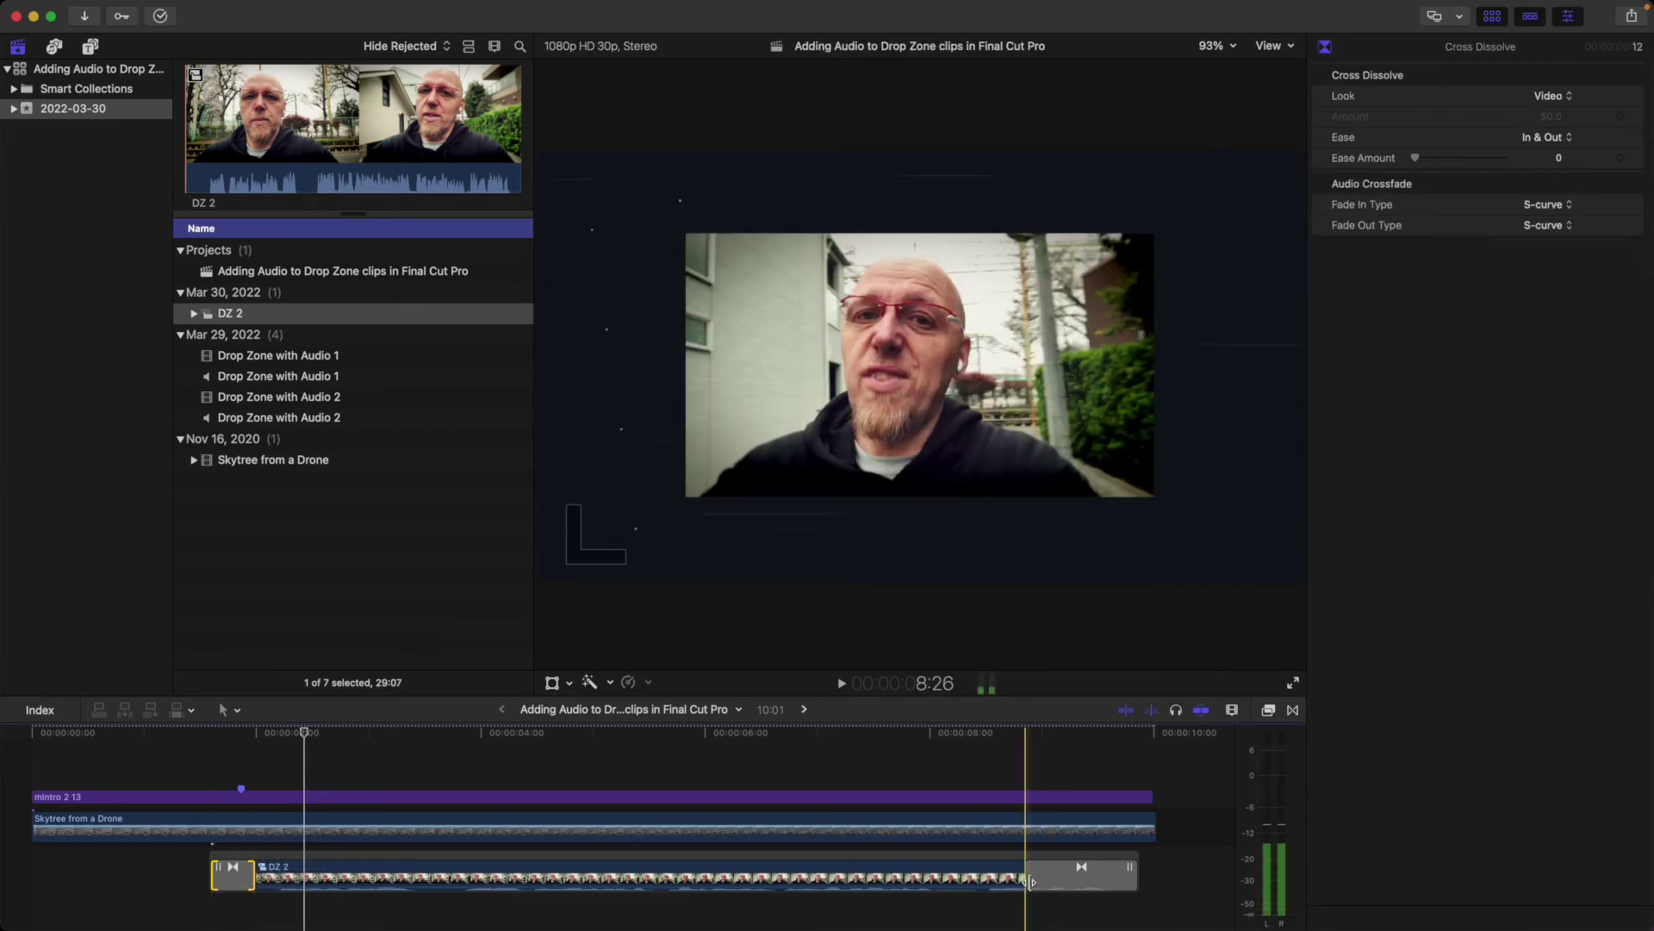
{"action": "left_click_drag", "start_coordinate": [1027, 876], "coordinate": [1107, 877]}
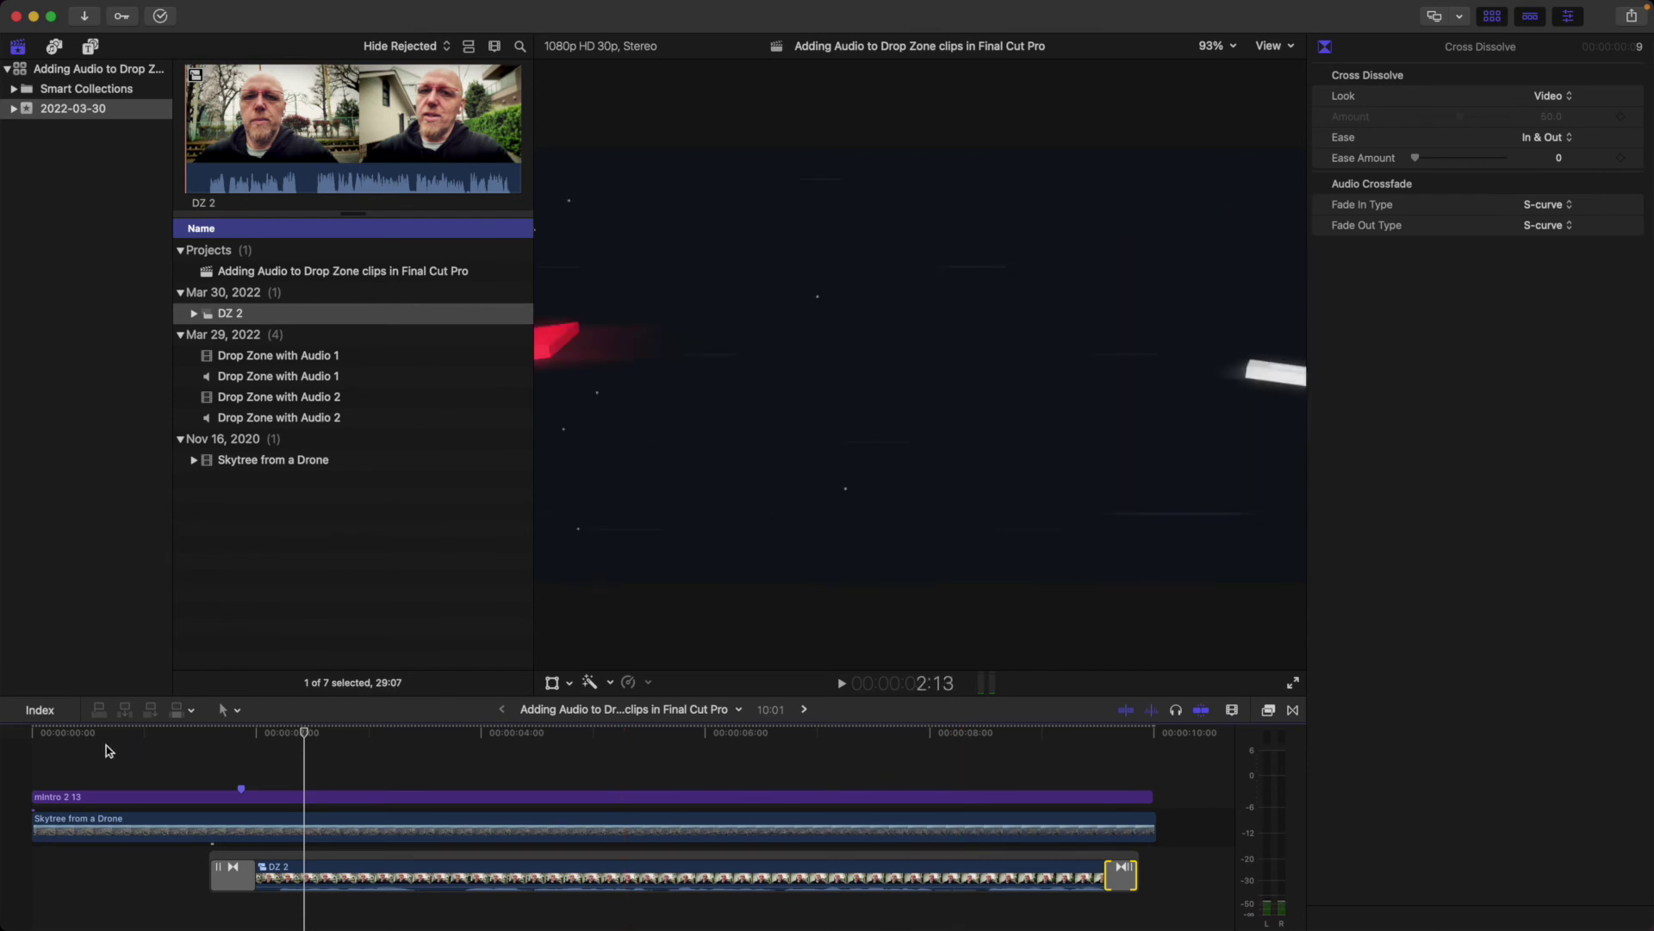
{"action": "left_click", "coordinate": [26, 753]}
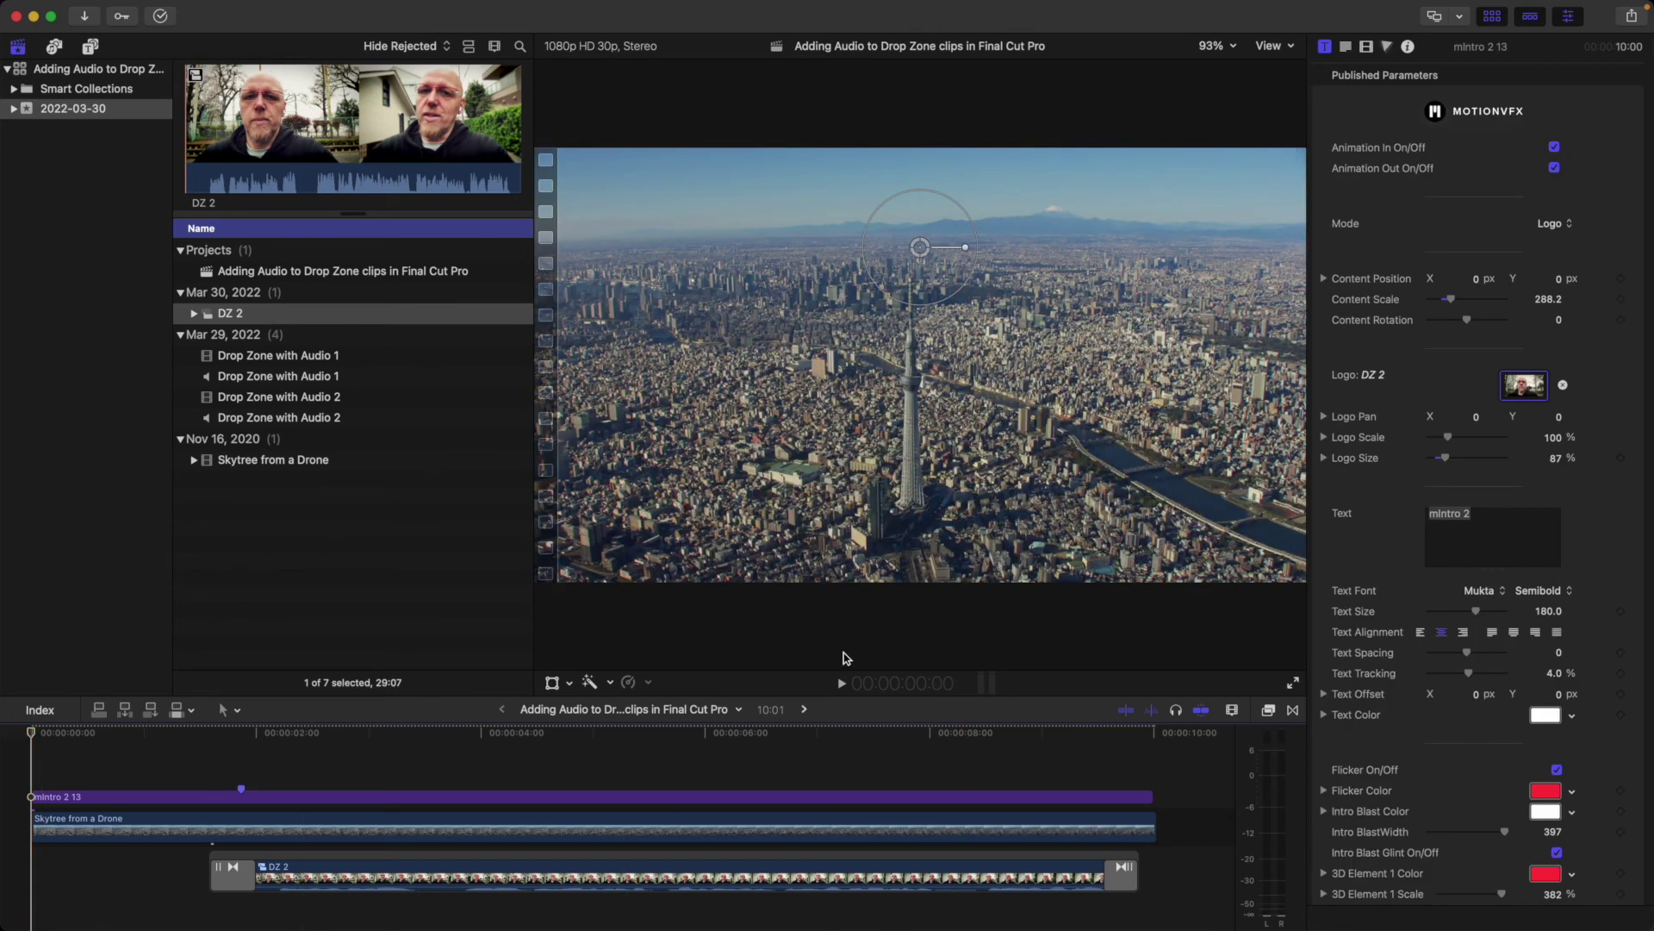
{"action": "left_click", "coordinate": [1295, 685]}
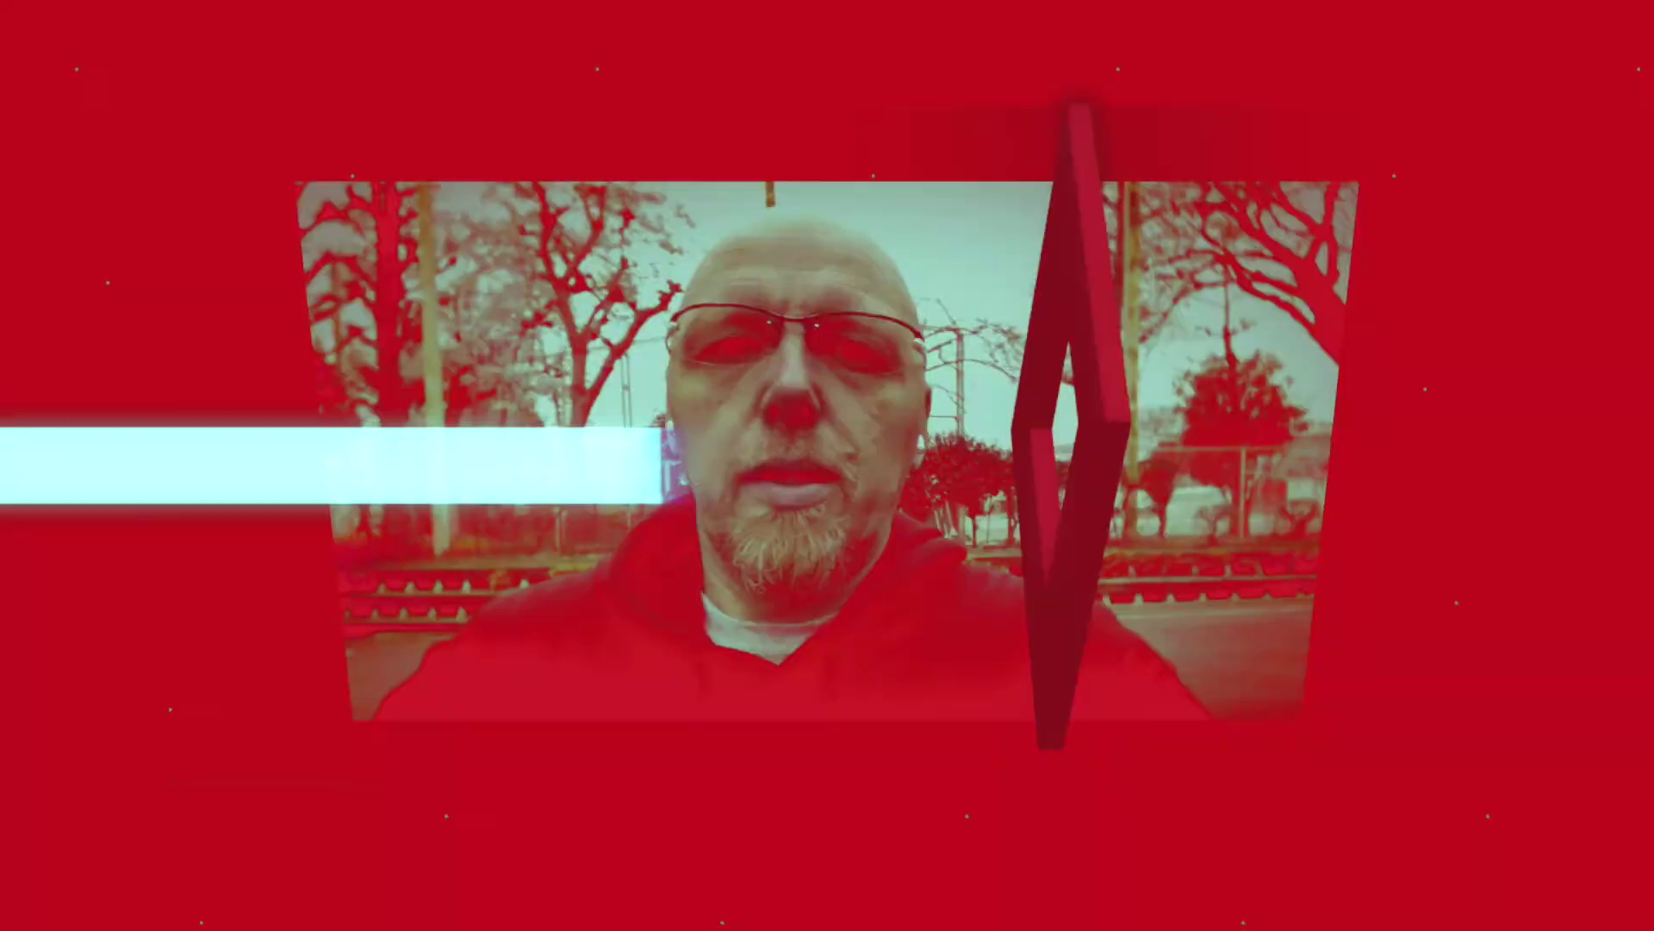